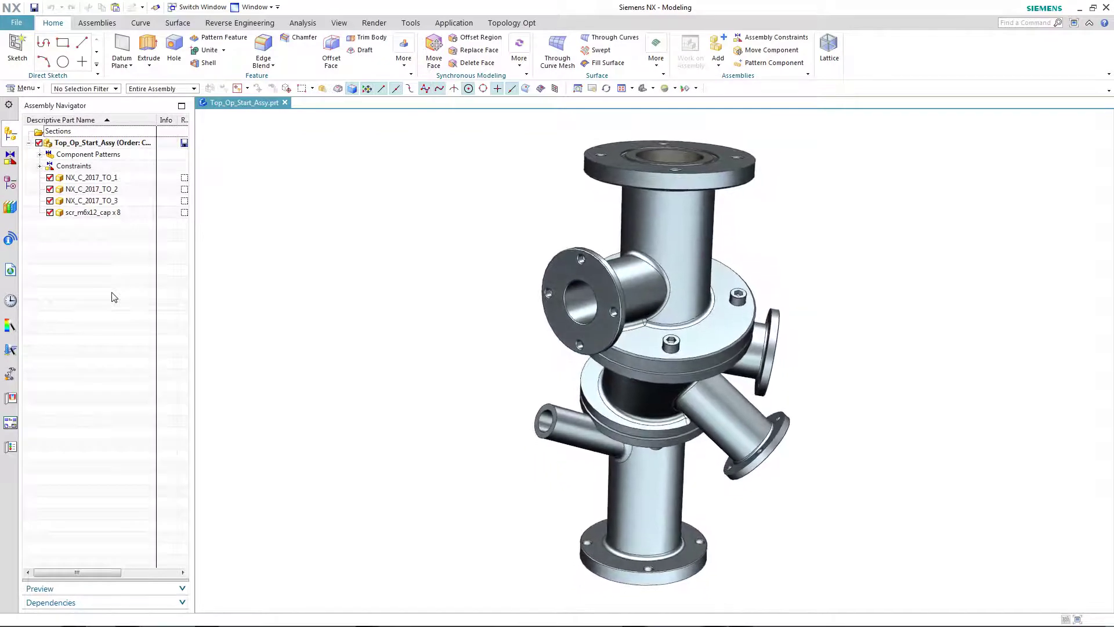
- Open the NX Connections 2017 Top Op Start part from the History list of recent parts
left_click(10, 300)
left_click(68, 325)
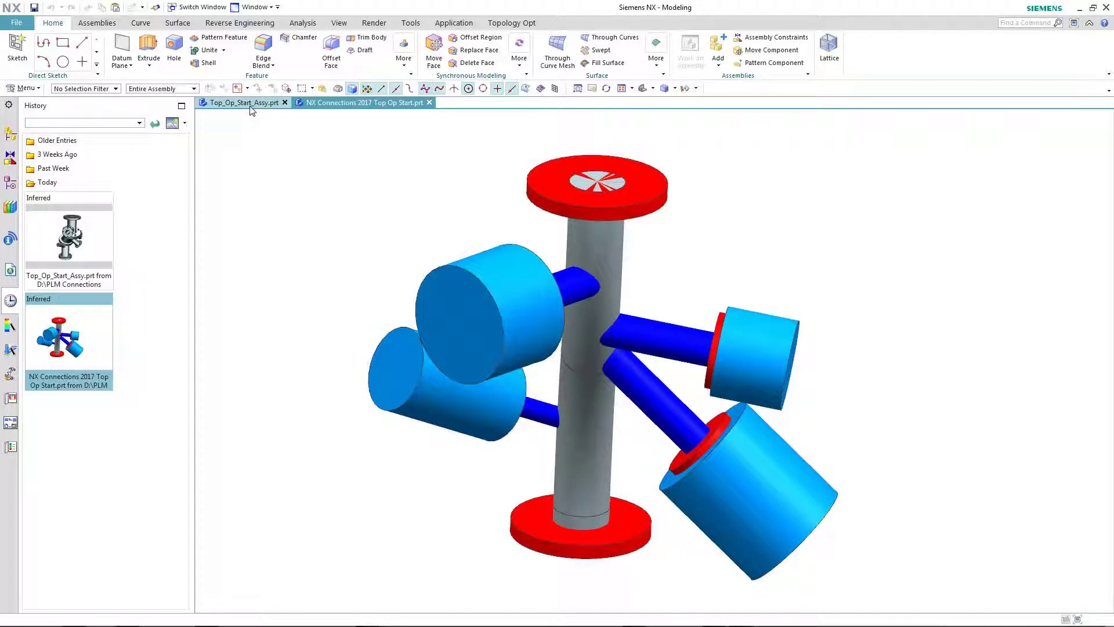
- Tile the Top_Op_Start_Assy.prt window beside the Top Op Start part and show the Assembly Navigator
left_click_drag(249, 106, 677, 354)
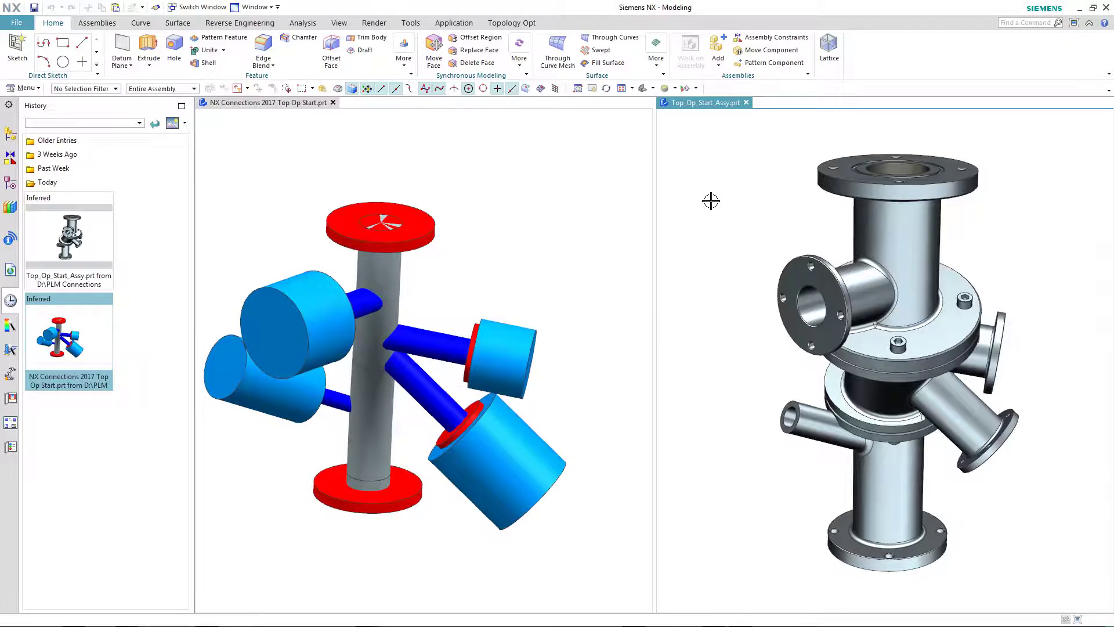
left_click(10, 137)
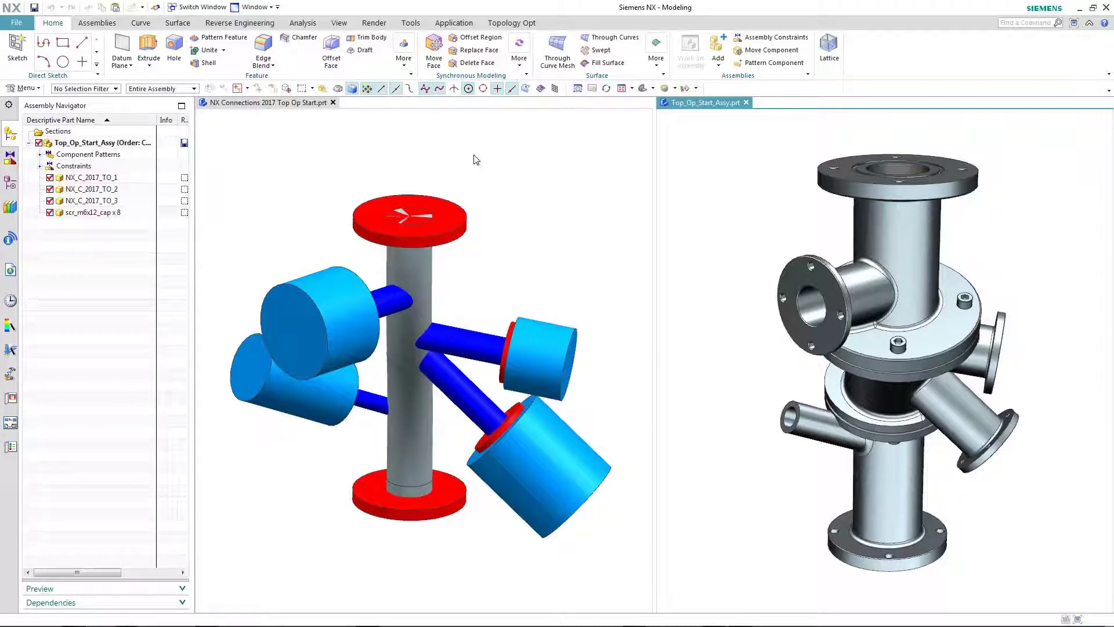
- Activate the Top Op Start part window and display its Part Navigator model history
left_click(474, 158)
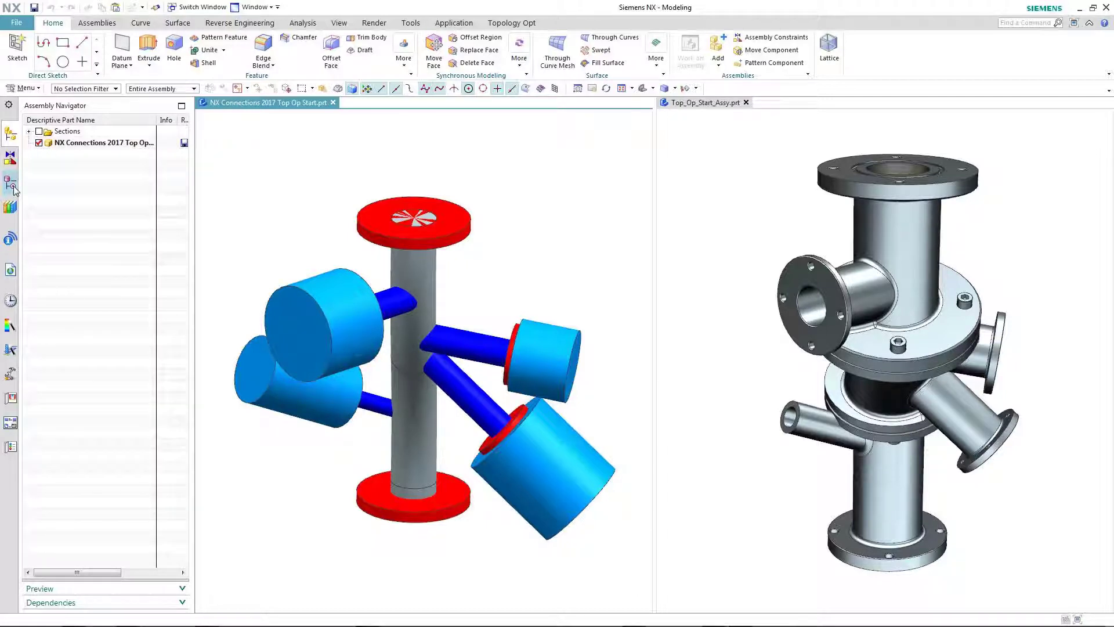
left_click(12, 187)
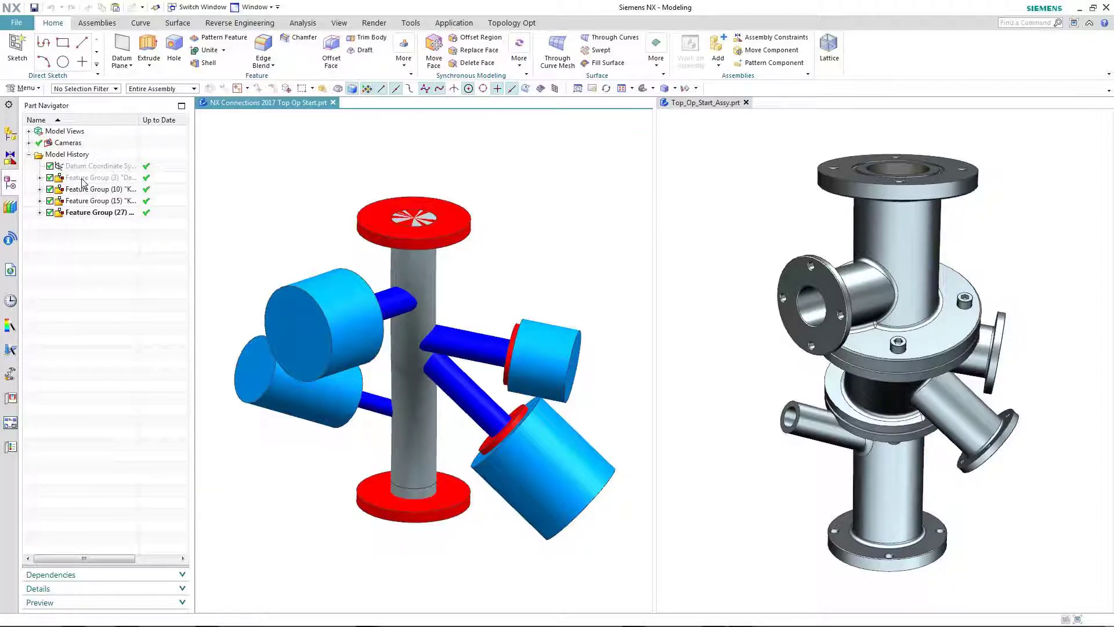
- Show the hidden cylinder body of Feature Group (3) and bring up the Topology Opt commands
right_click(95, 178)
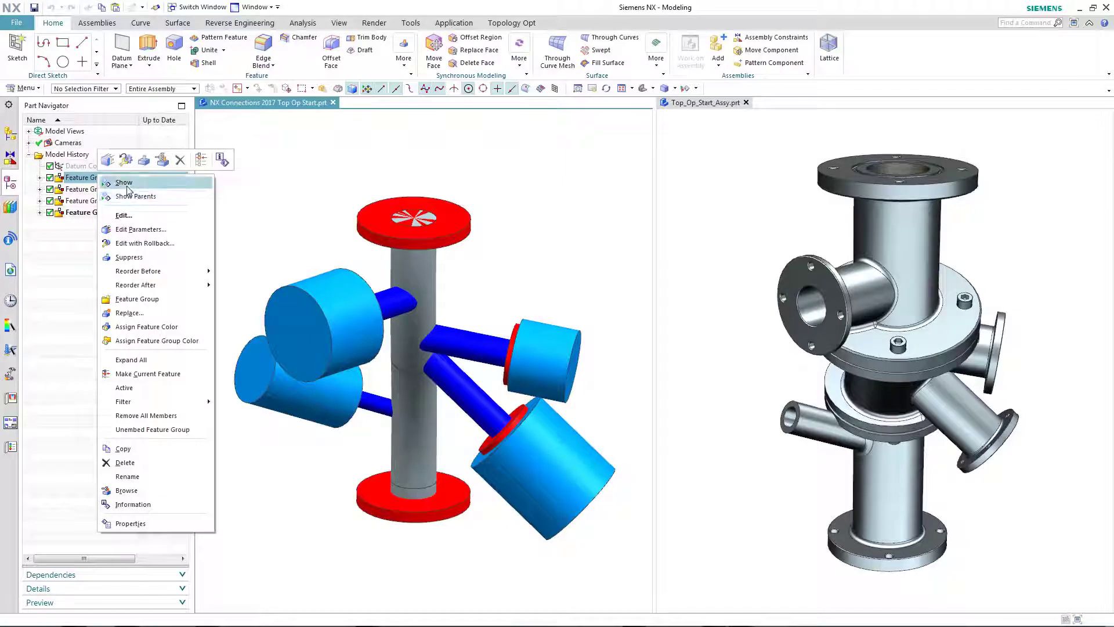
left_click(123, 183)
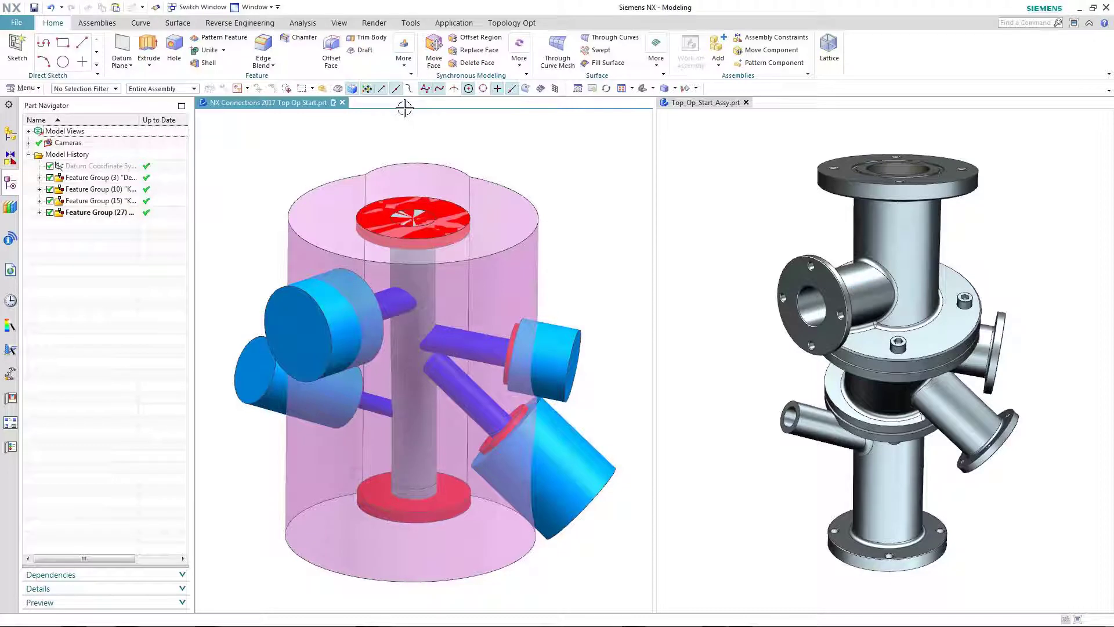
left_click(512, 23)
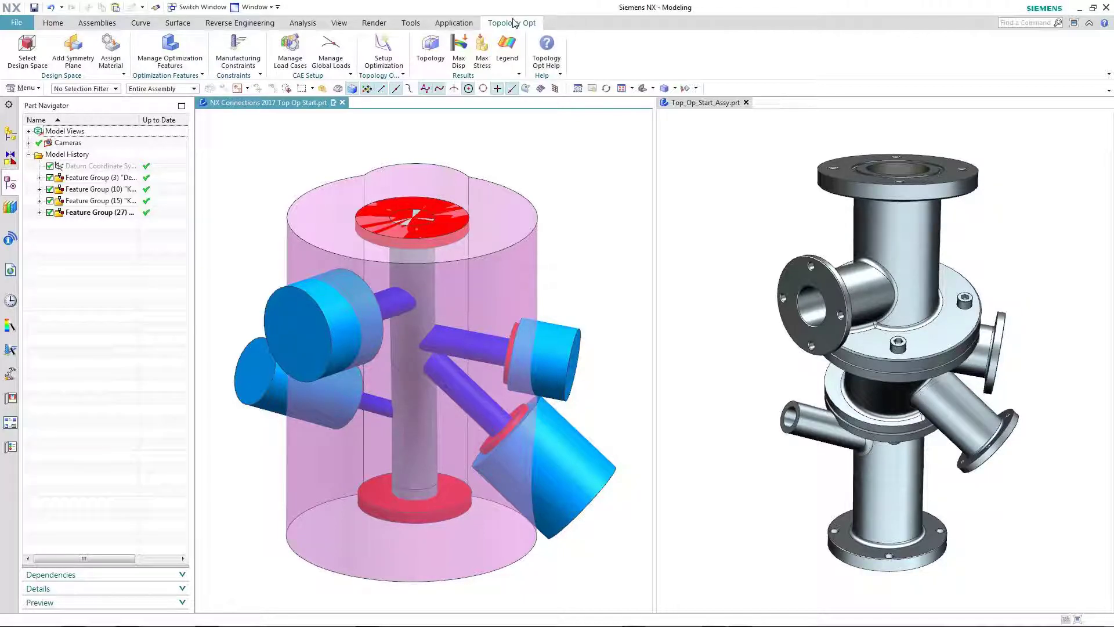
- Select the cylinder as the design space and assign it the Steel material
left_click(13, 57)
left_click(319, 213)
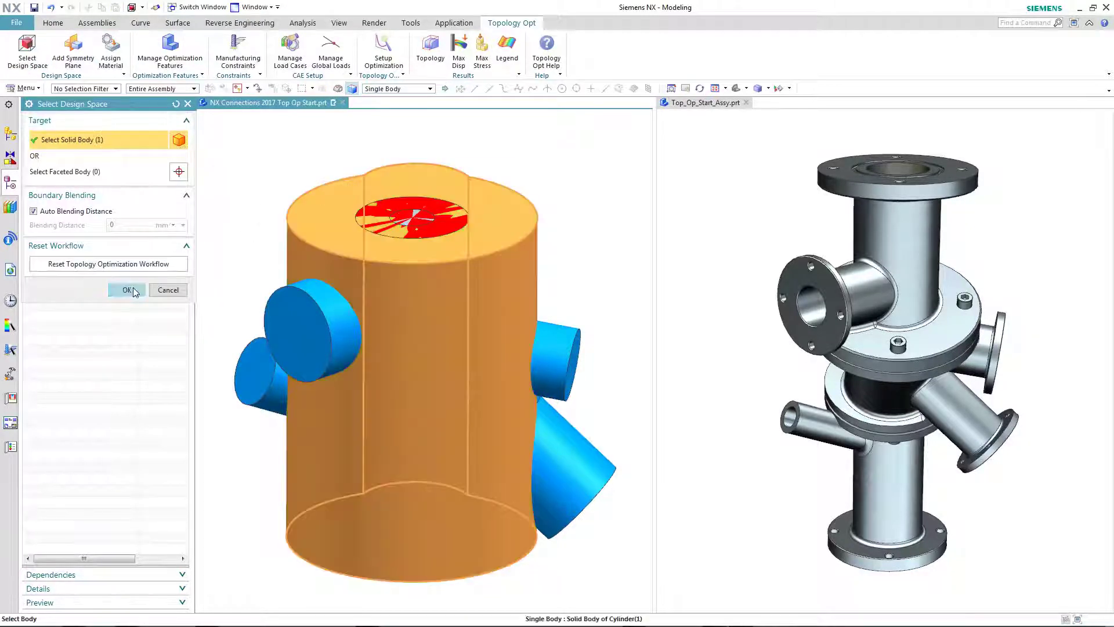
left_click(134, 290)
left_click(110, 49)
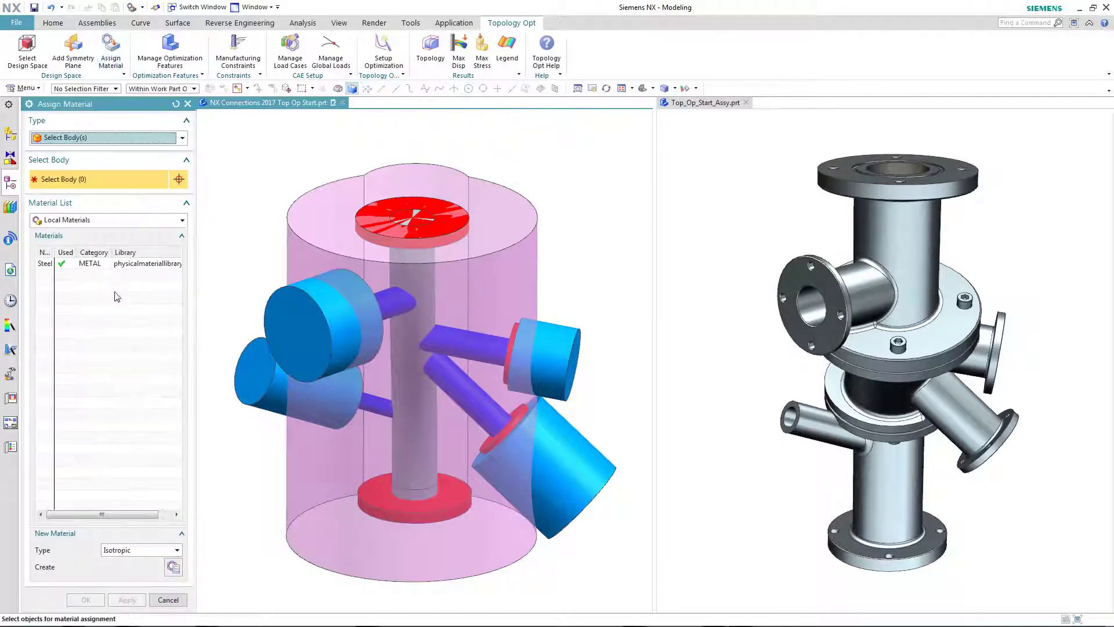
left_click(110, 264)
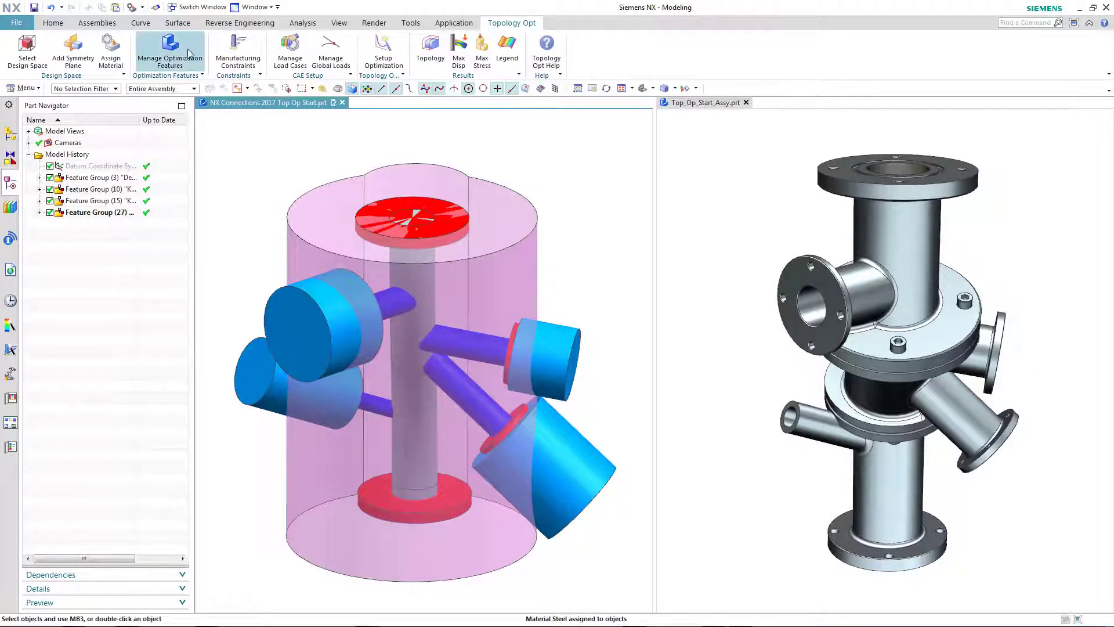
- Review the CYLINDER keep-in features and the UNPARAMETERIZED_FEATURE(21) shell settings, then accept them
left_click(170, 47)
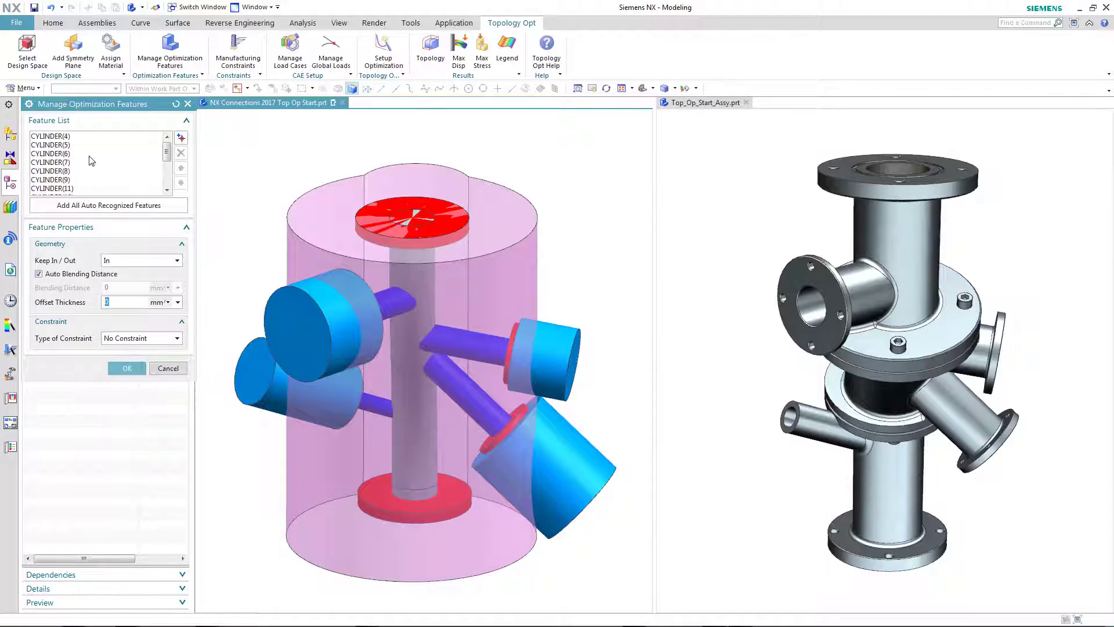
left_click(75, 181)
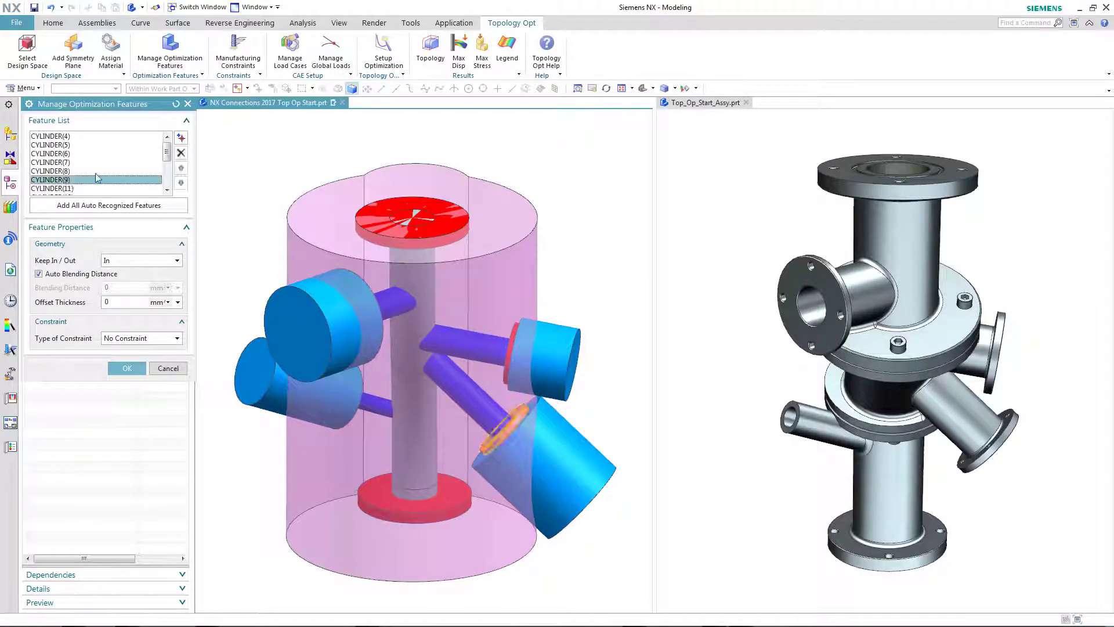
scroll(93, 177, "down", 3)
left_click(85, 189)
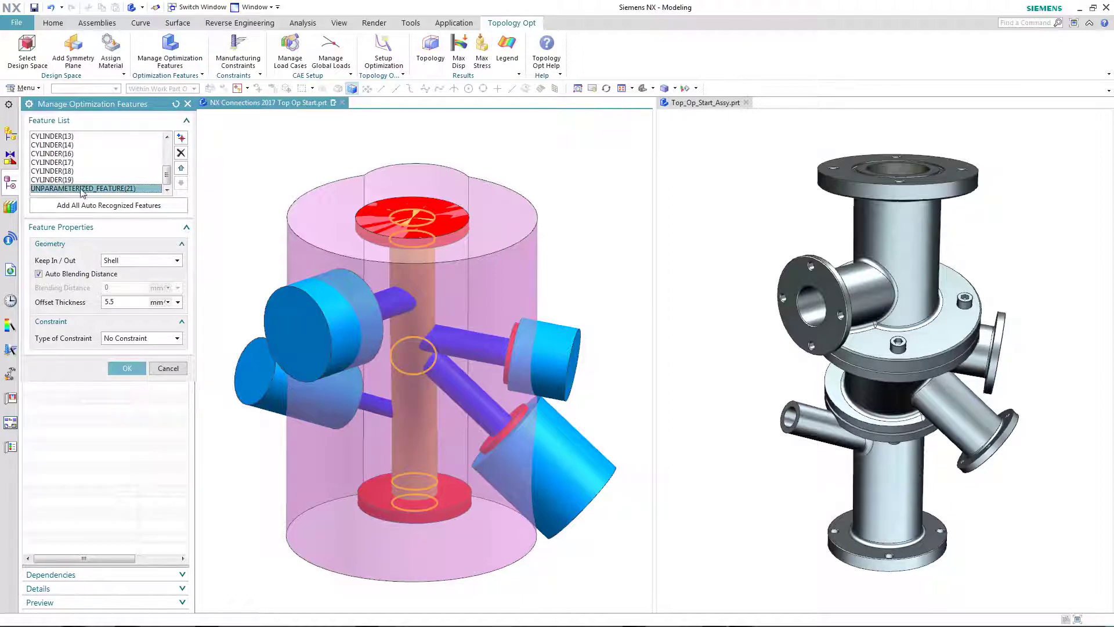
left_click(70, 181)
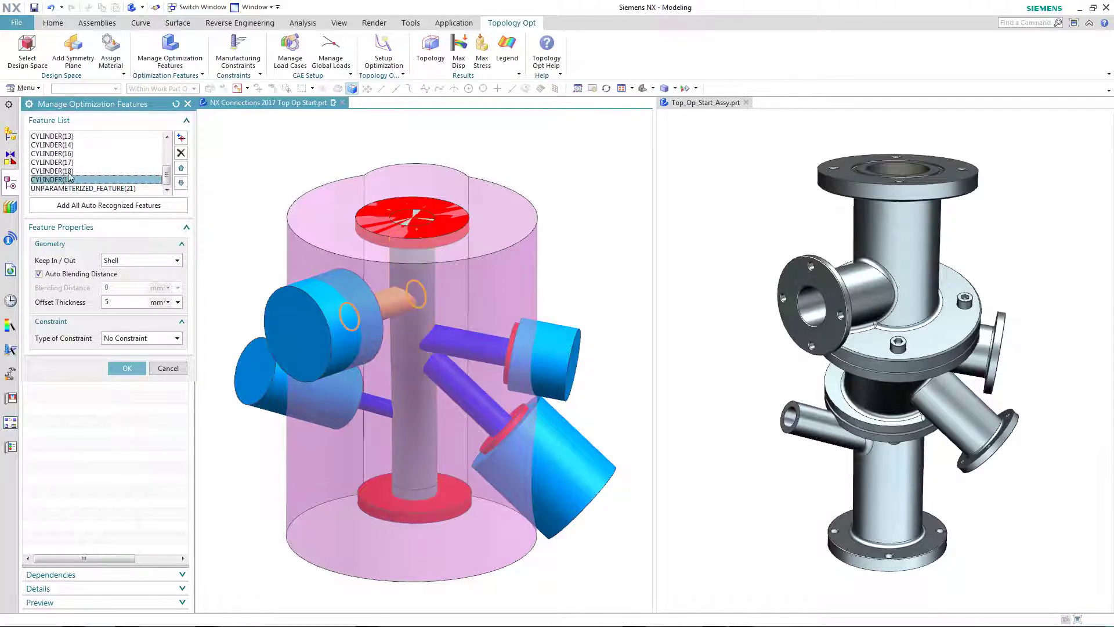
left_click(67, 171)
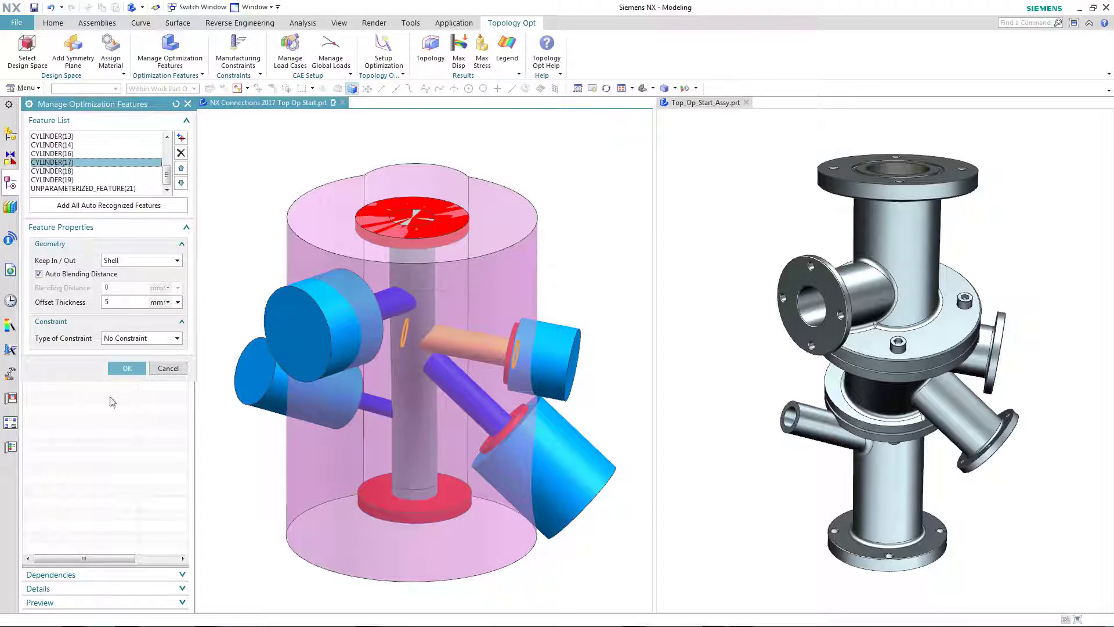
left_click(127, 368)
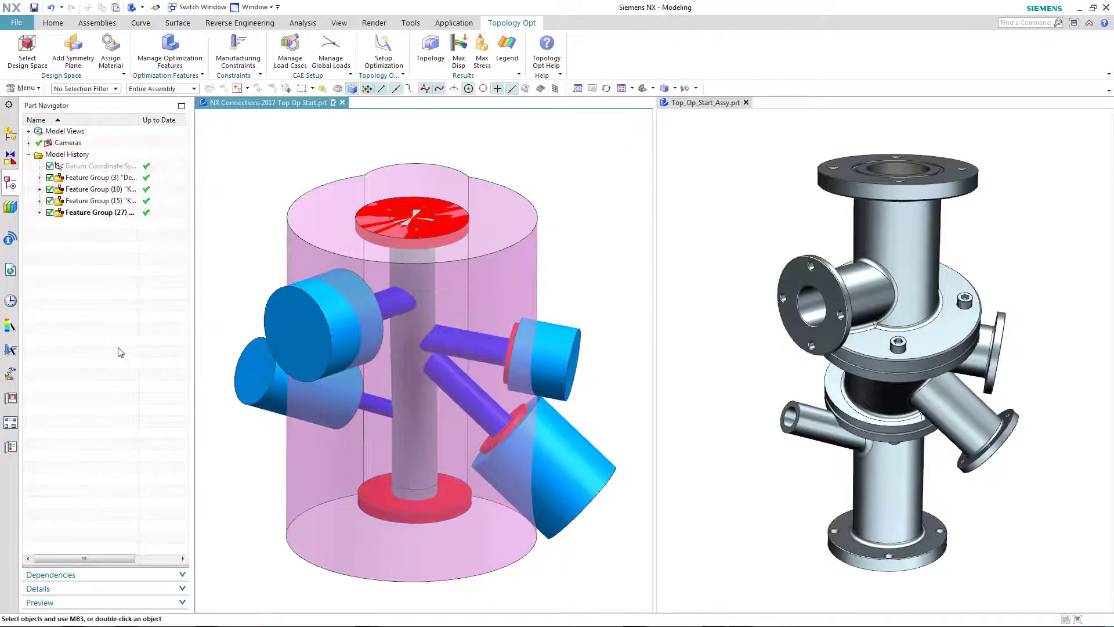
left_click(290, 51)
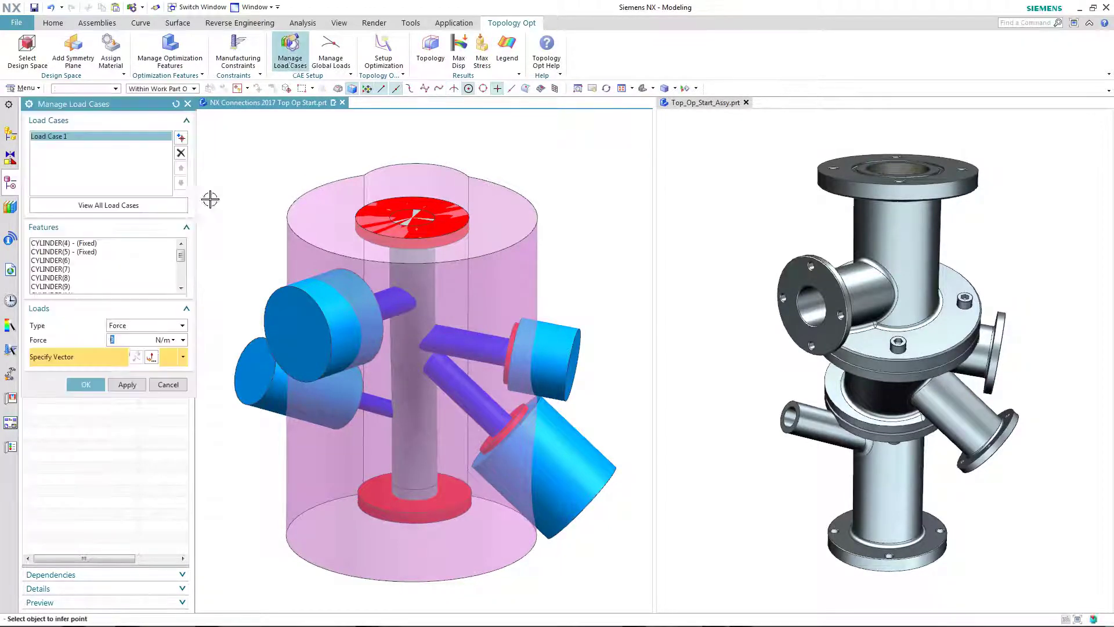
left_click(81, 244)
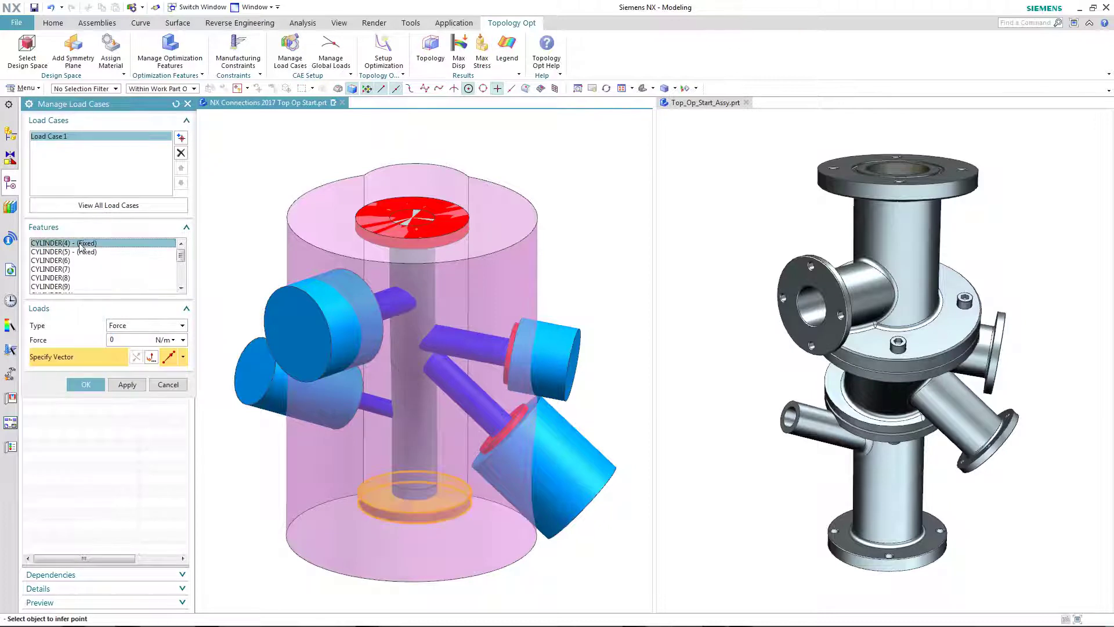
left_click(88, 252)
scroll(90, 270, "down", 4)
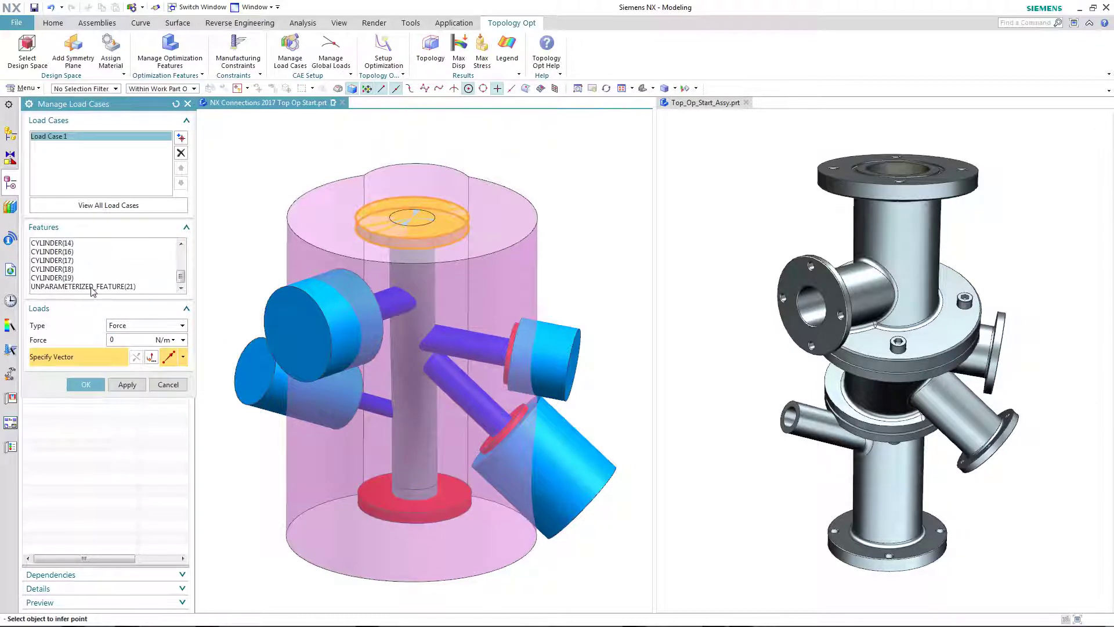
left_click(91, 286)
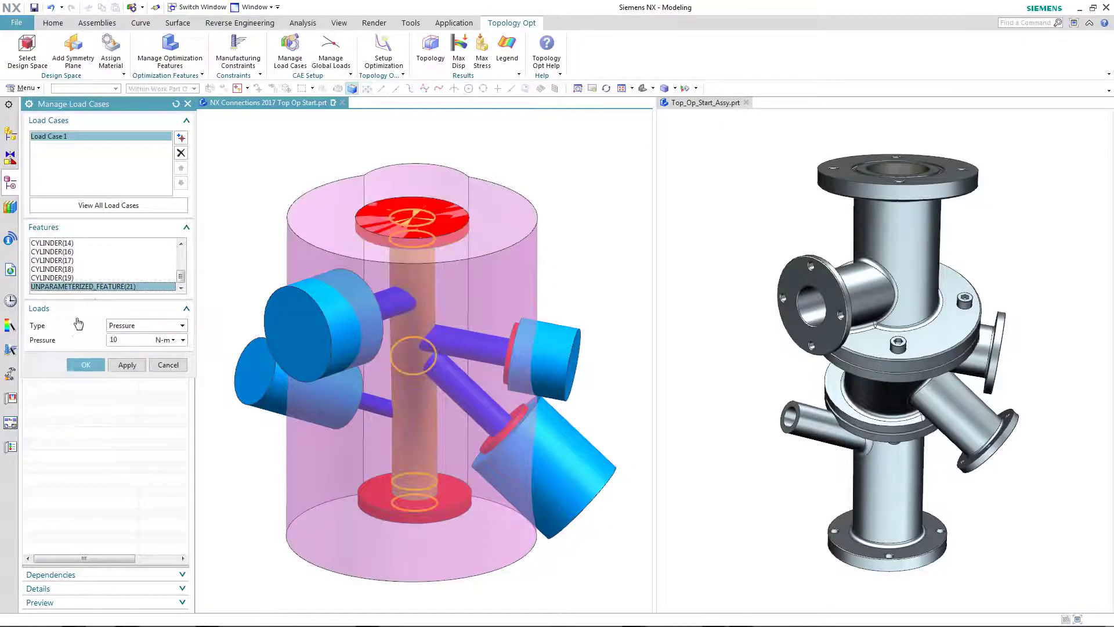
left_click(68, 278)
left_click(68, 271)
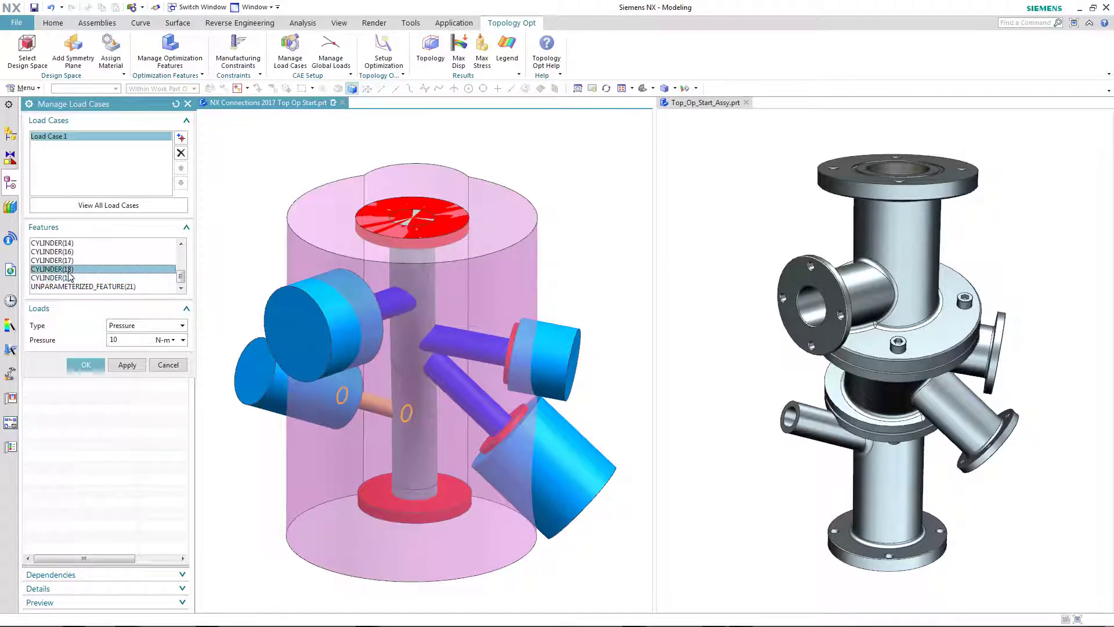
left_click(69, 261)
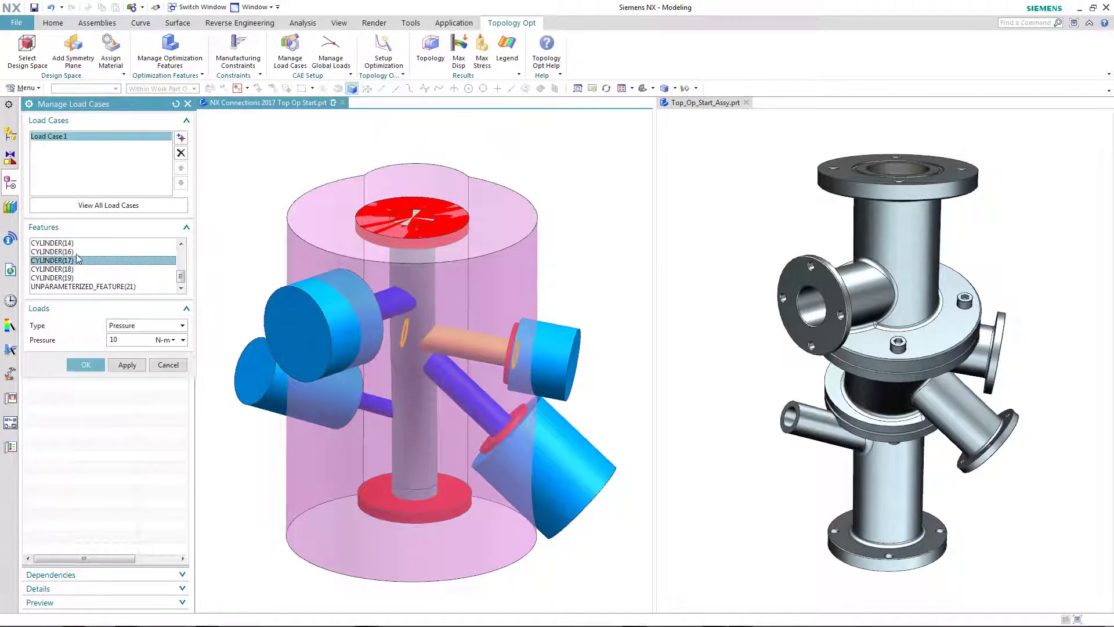
left_click(73, 253)
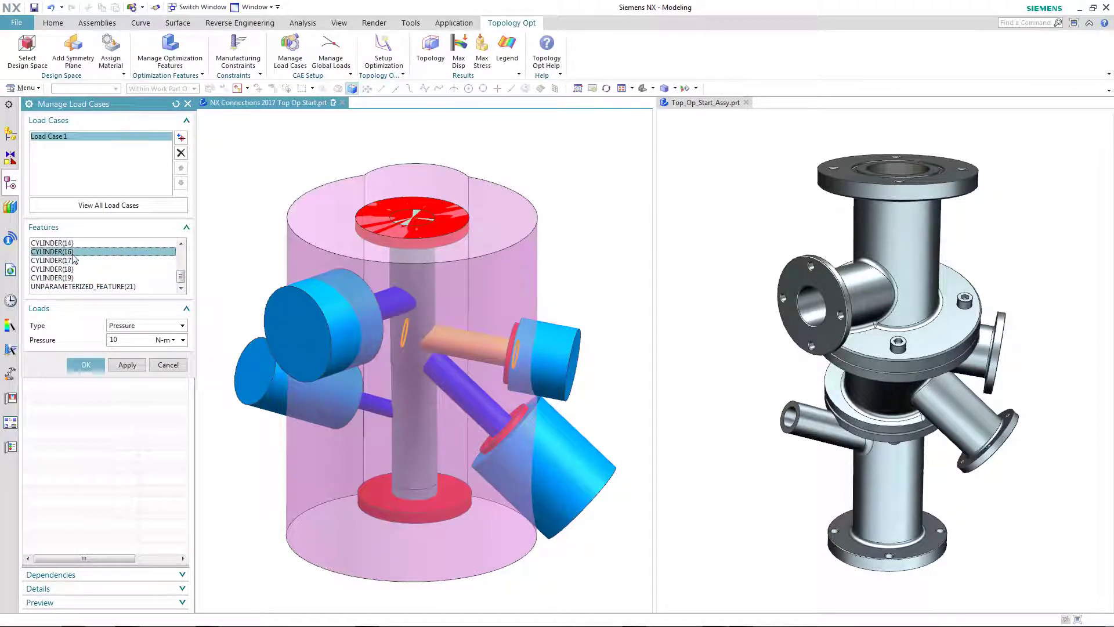
left_click(170, 368)
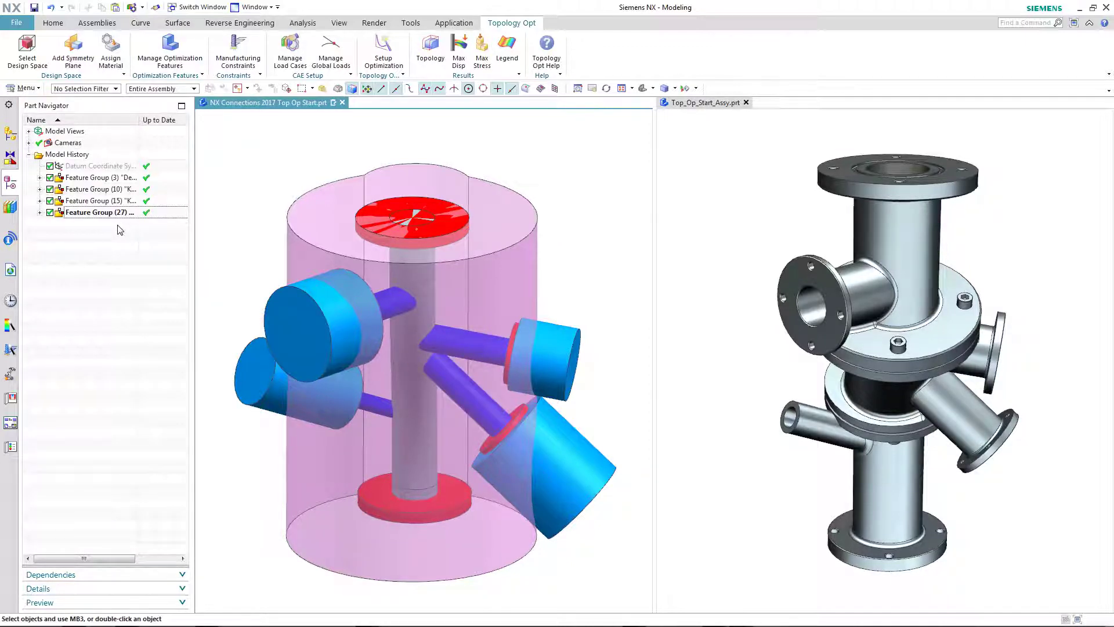
- Edit the mass target in Setup Optimization and run the topology optimization to completion
left_click(384, 55)
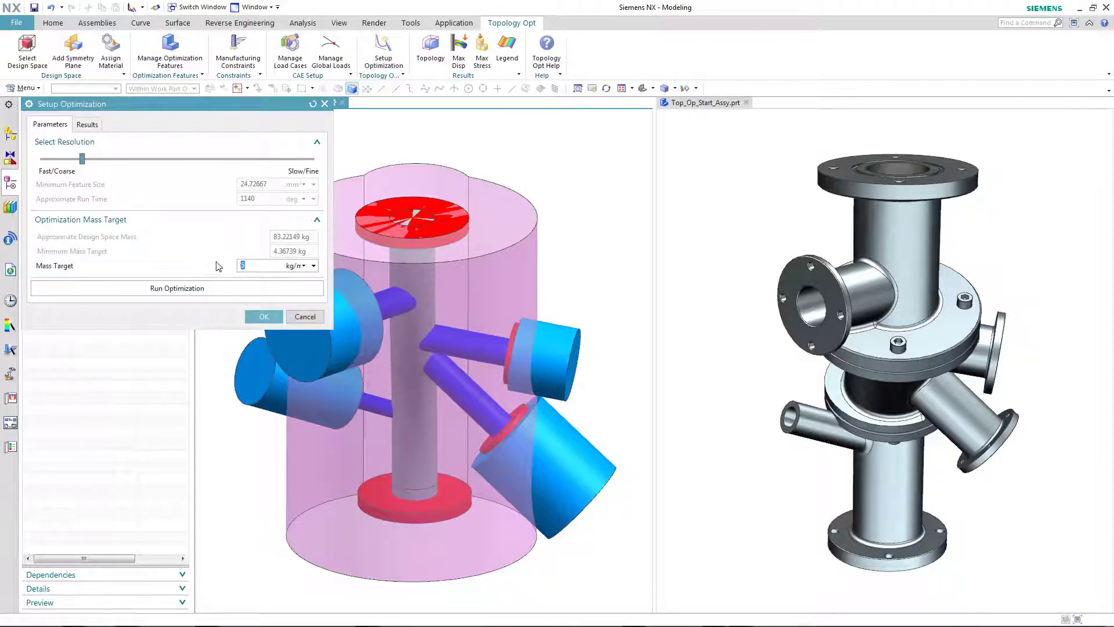
left_click(253, 266)
left_click(199, 288)
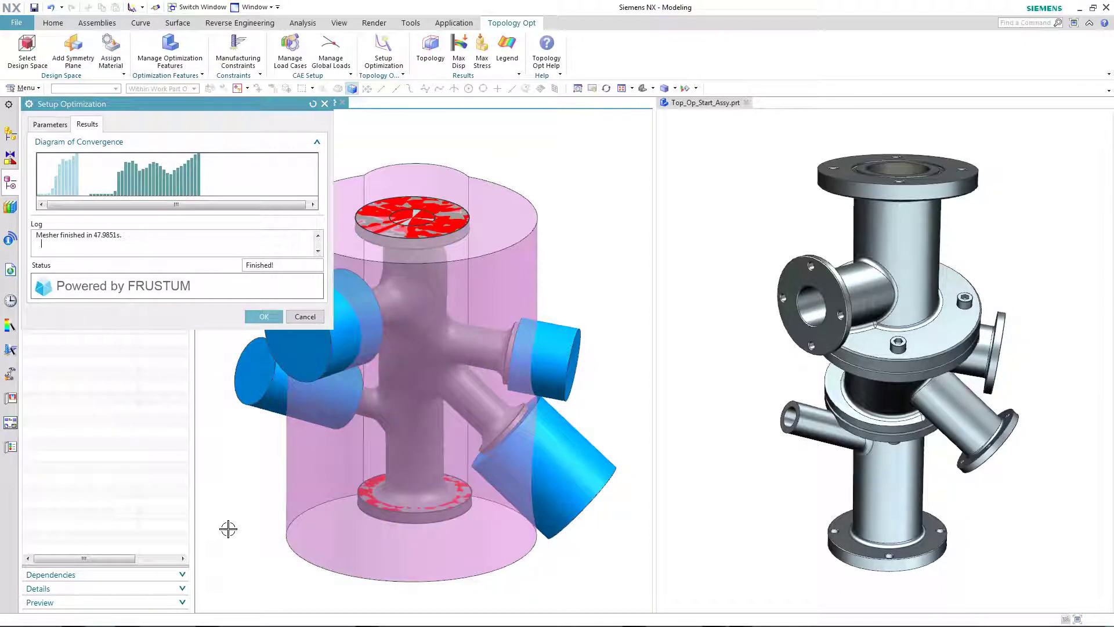
- Close Setup Optimization and hide the solid bodies with Ctrl+W so only the optimized shape remains
left_click(264, 316)
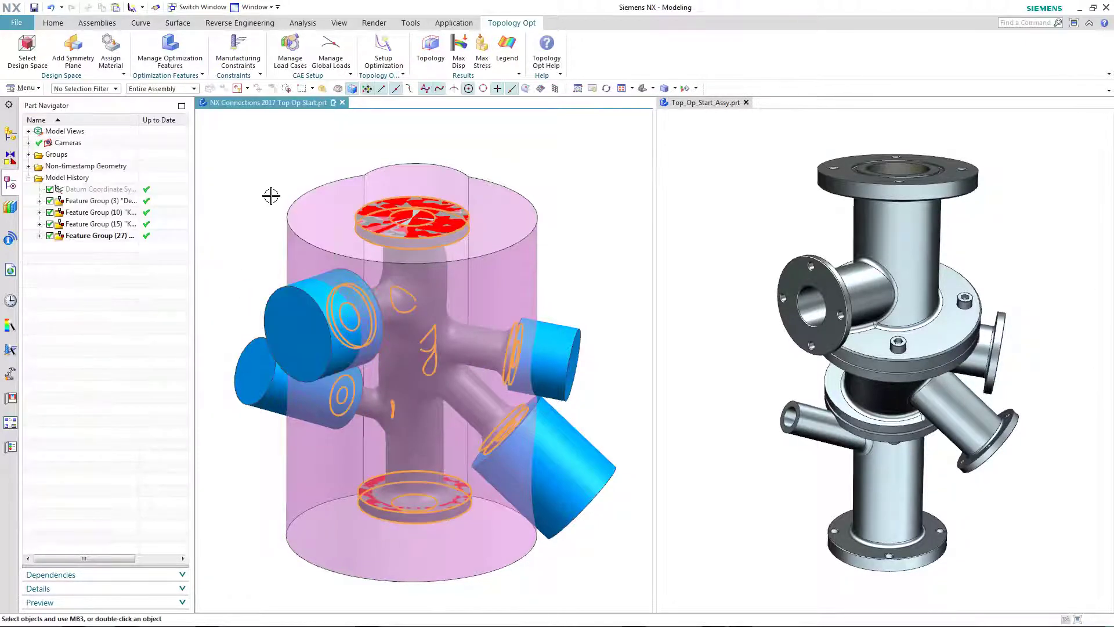
key("ctrl+w")
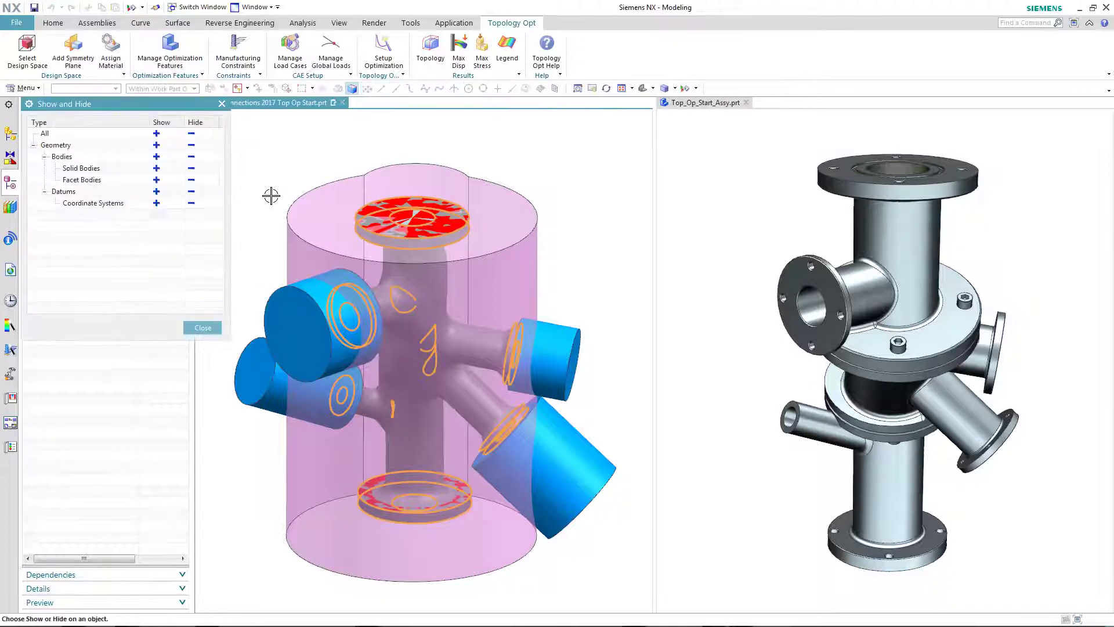
left_click(191, 168)
left_click(203, 328)
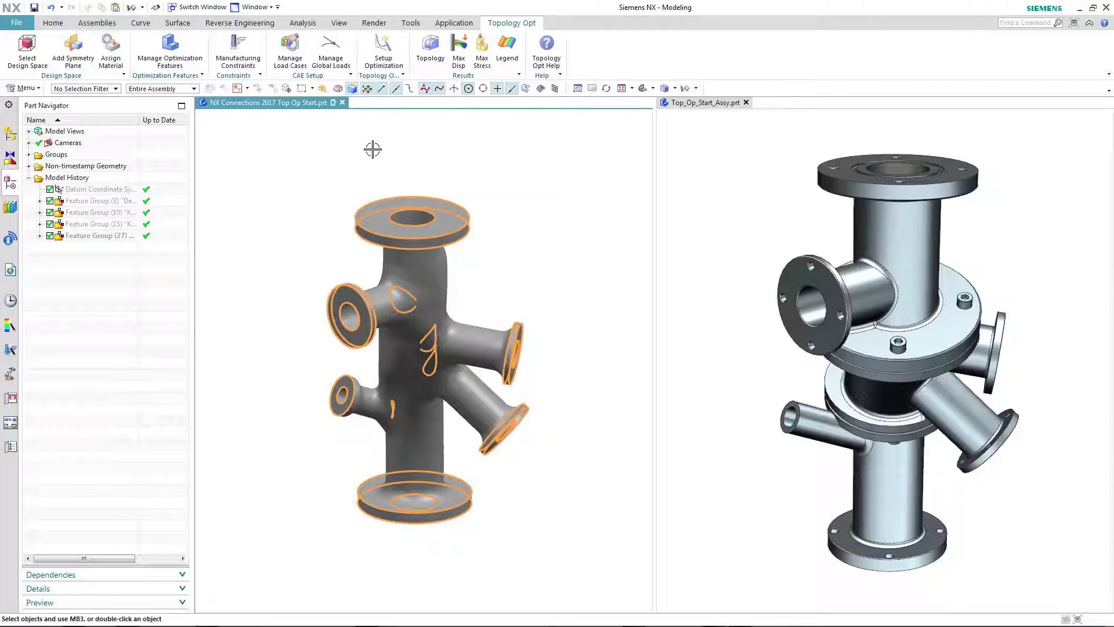
- Display the Max Disp and Max Stress contours, then return to the plain Topology result
left_click(459, 47)
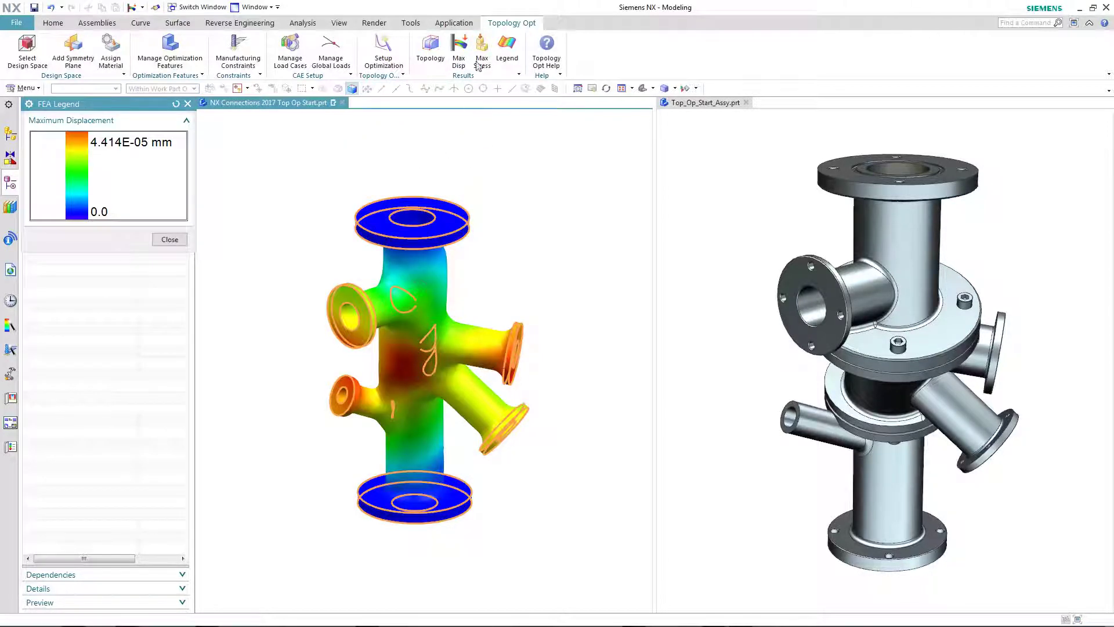
left_click(481, 47)
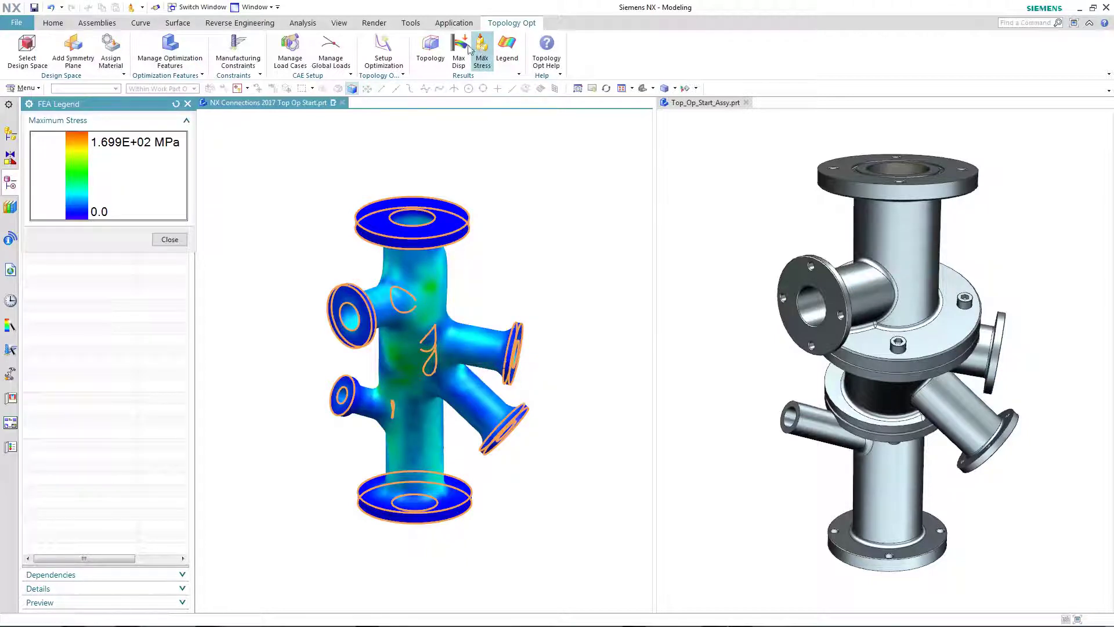
left_click(431, 47)
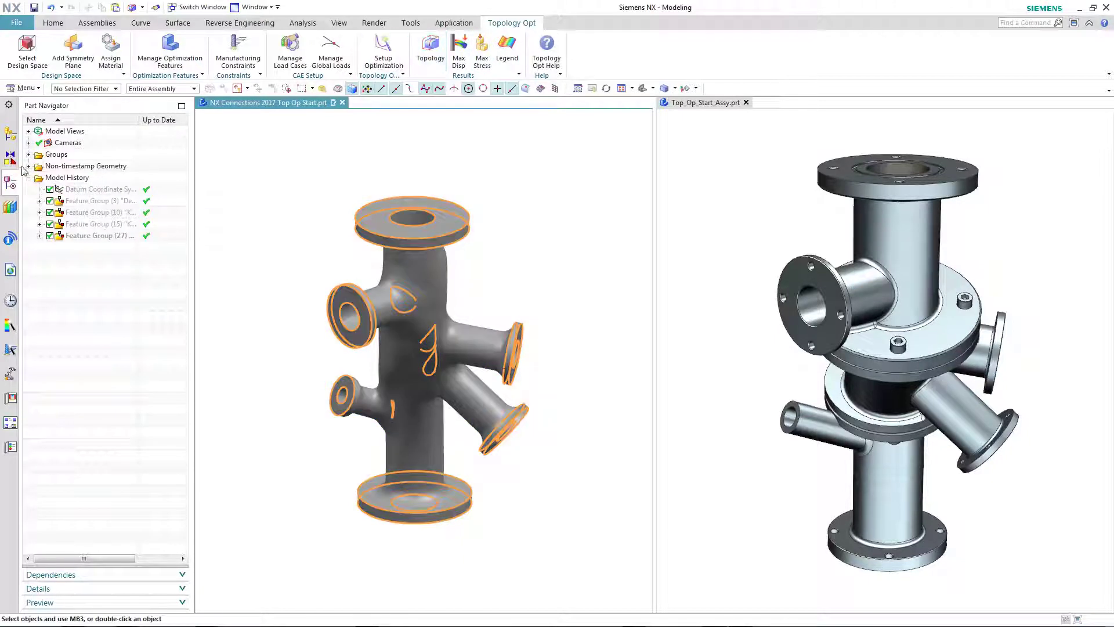
- Expand Non-timestamp Geometry and toggle the TOPOPT_RESULT body off and back on
left_click(28, 166)
left_click(50, 200)
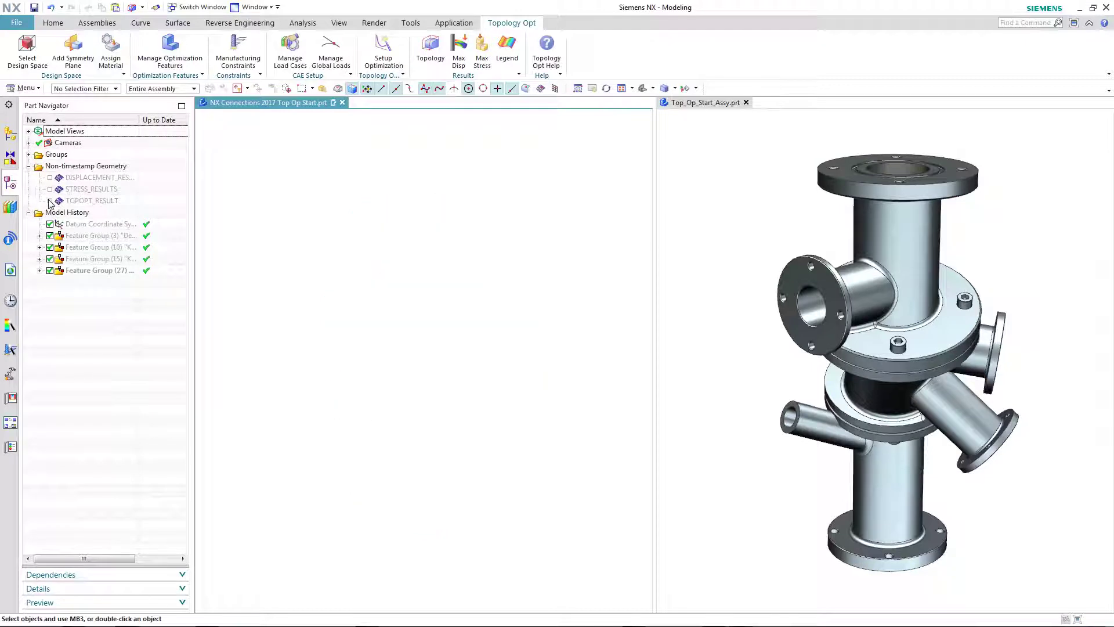
left_click(50, 200)
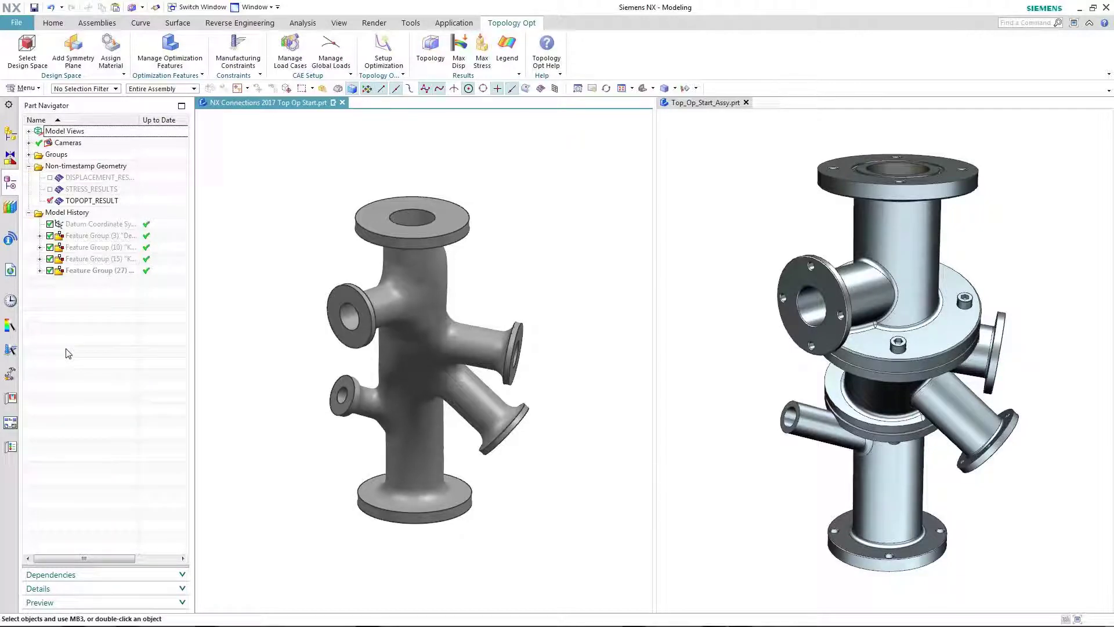
- Convert the optimized facet body into Convergent Body (28) and start a section from the Sections node
left_click(215, 26)
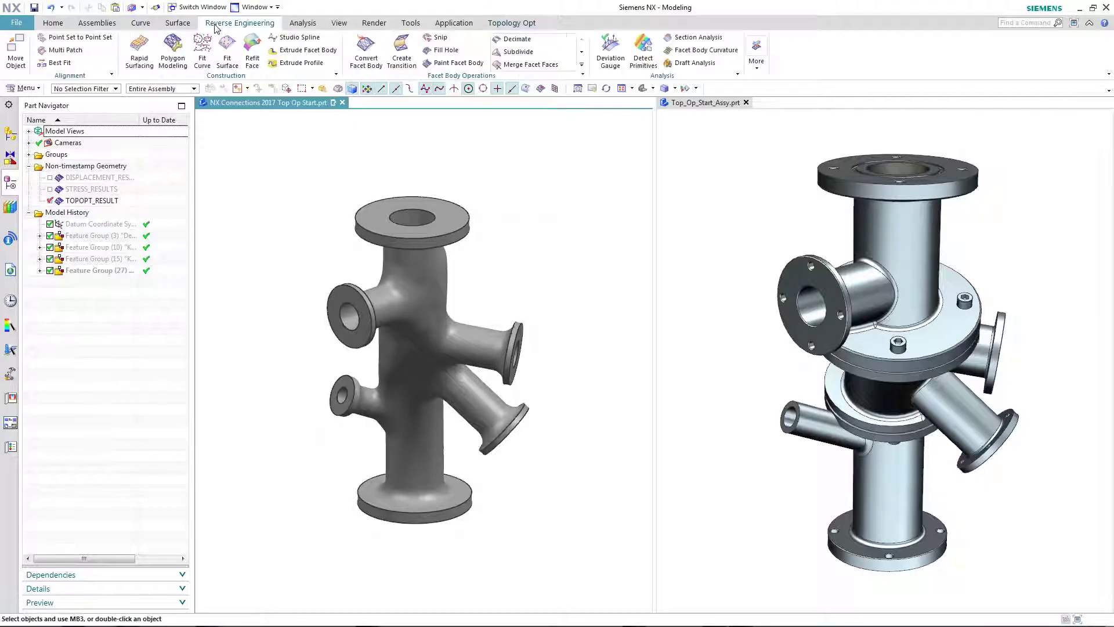
left_click(365, 49)
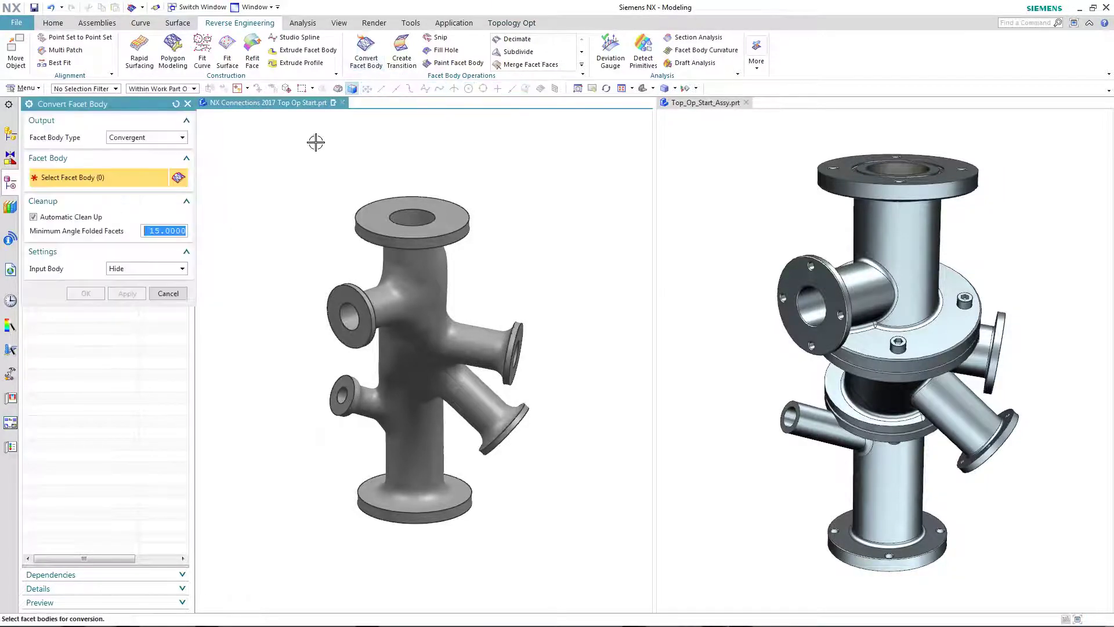
left_click(363, 210)
left_click(85, 293)
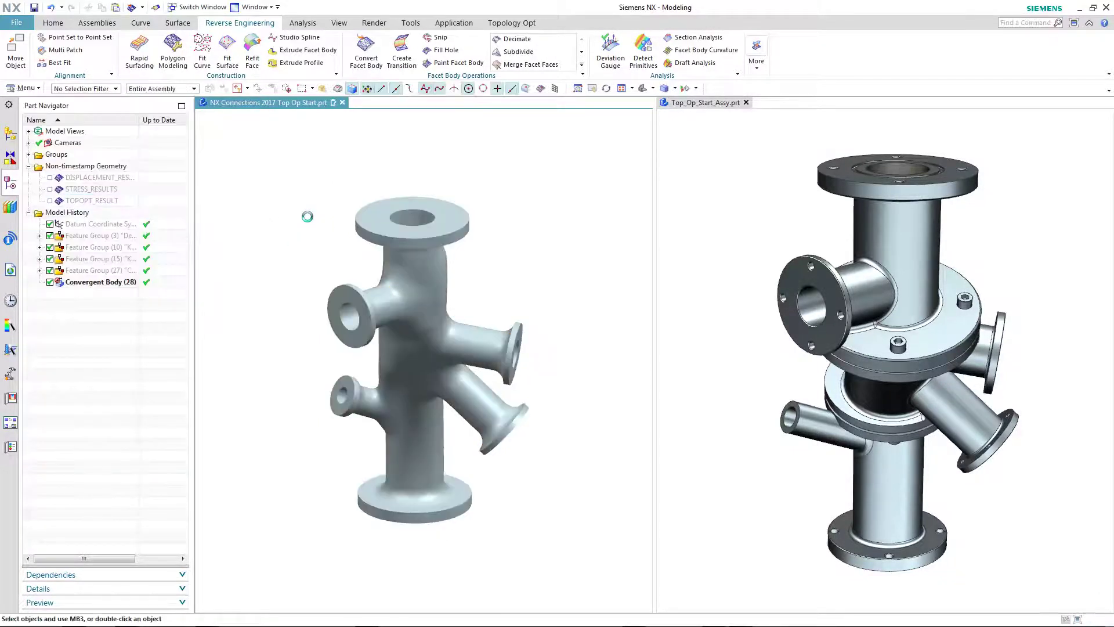
left_click(10, 133)
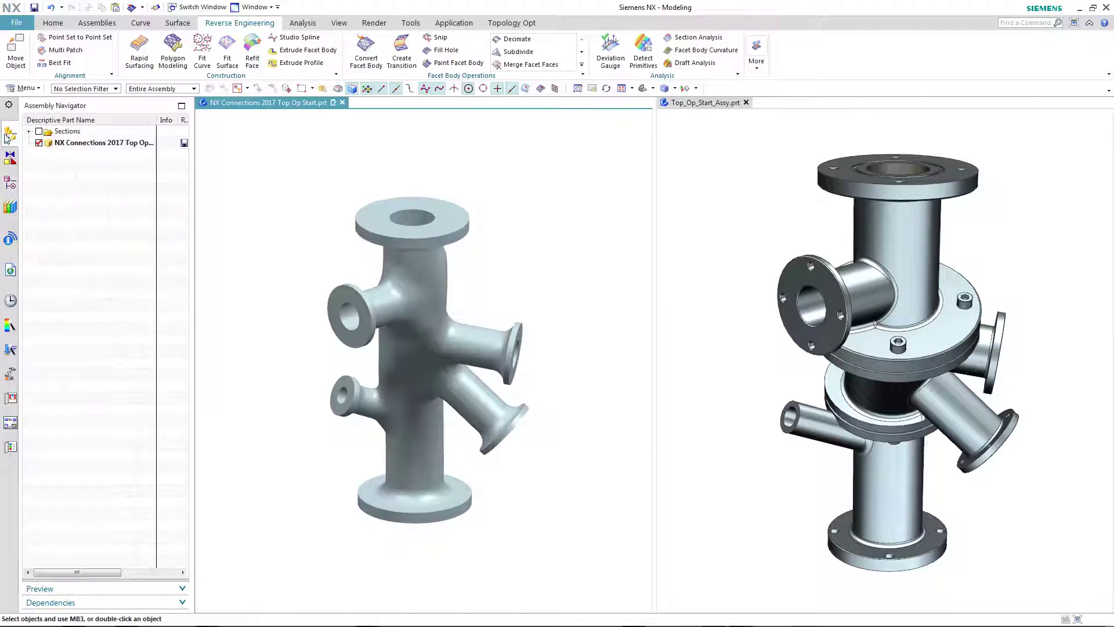
right_click(82, 133)
- Create a new section view, close it, then zoom in on the manifold's top flange
left_click(104, 139)
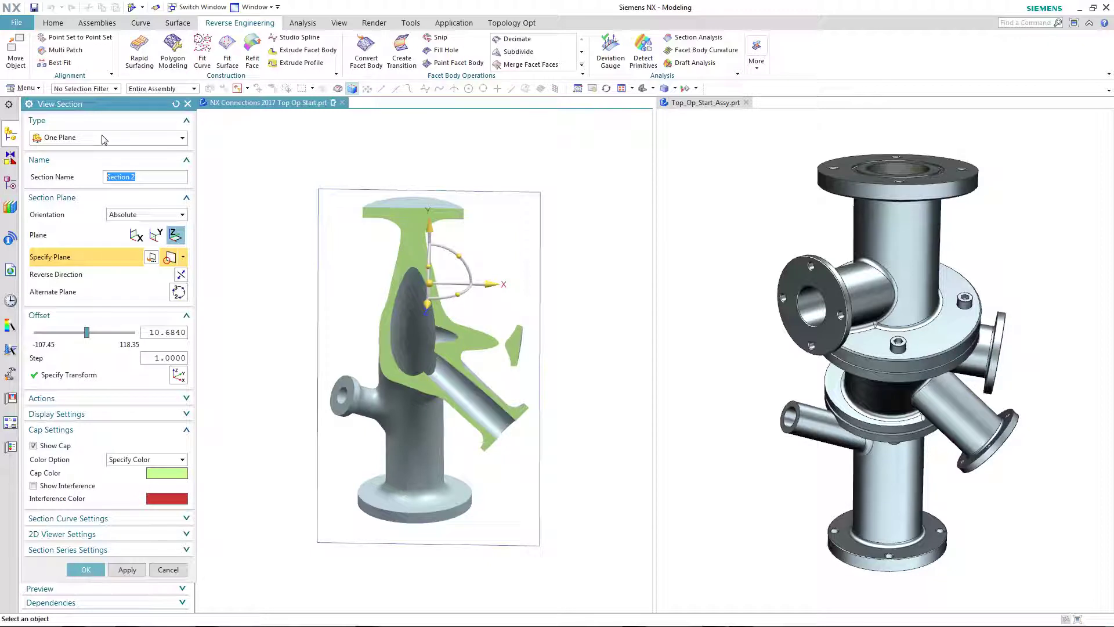
left_click(89, 568)
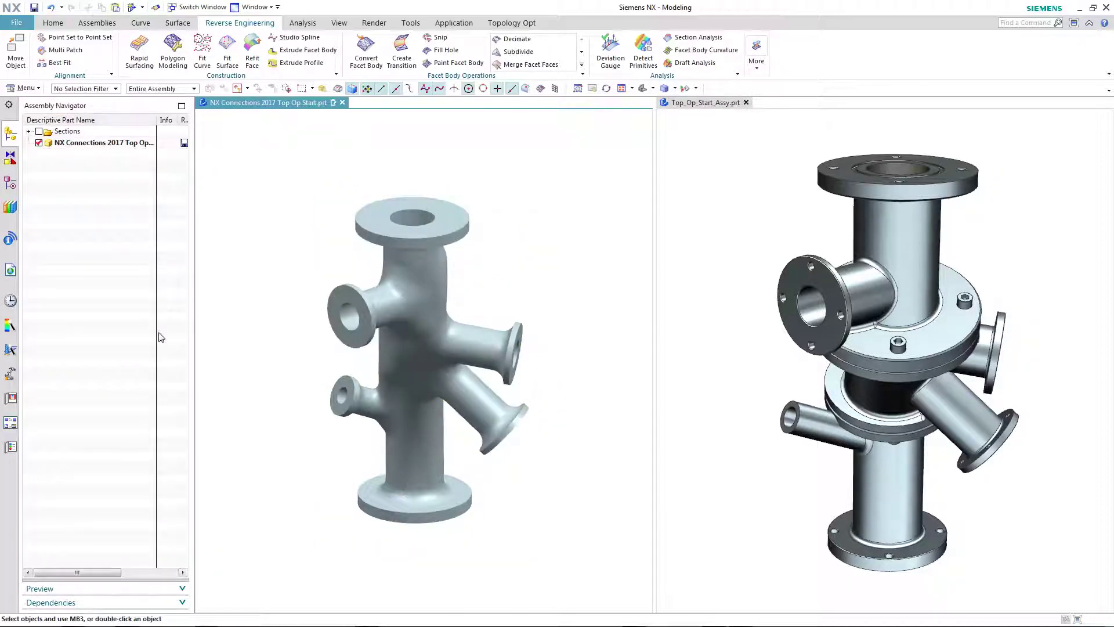
scroll(463, 124, "up", 3)
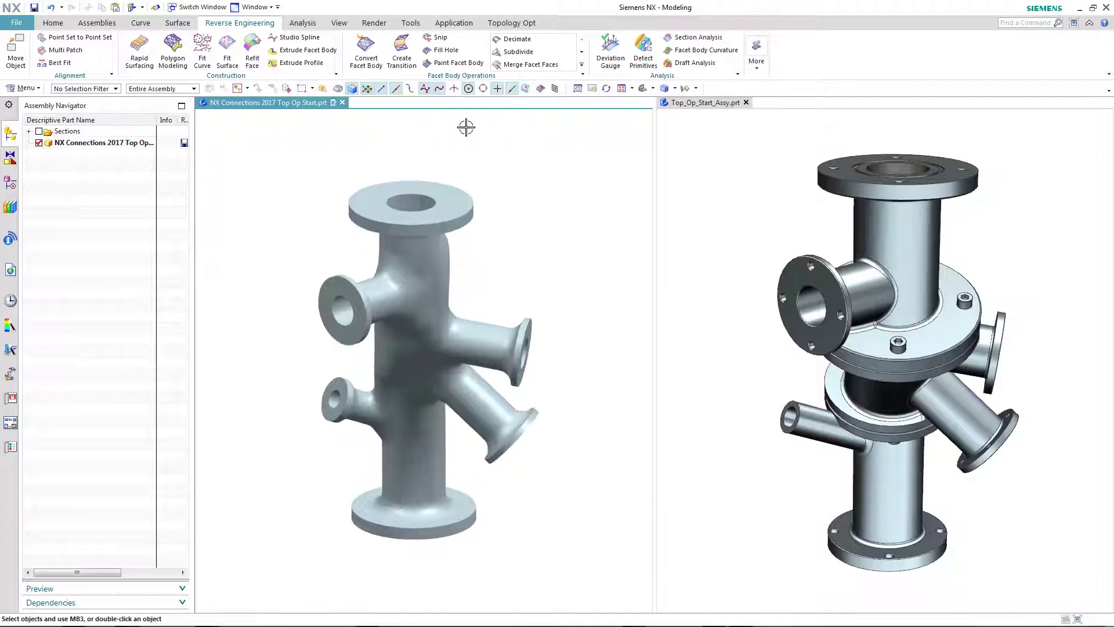
scroll(466, 127, "up", 5)
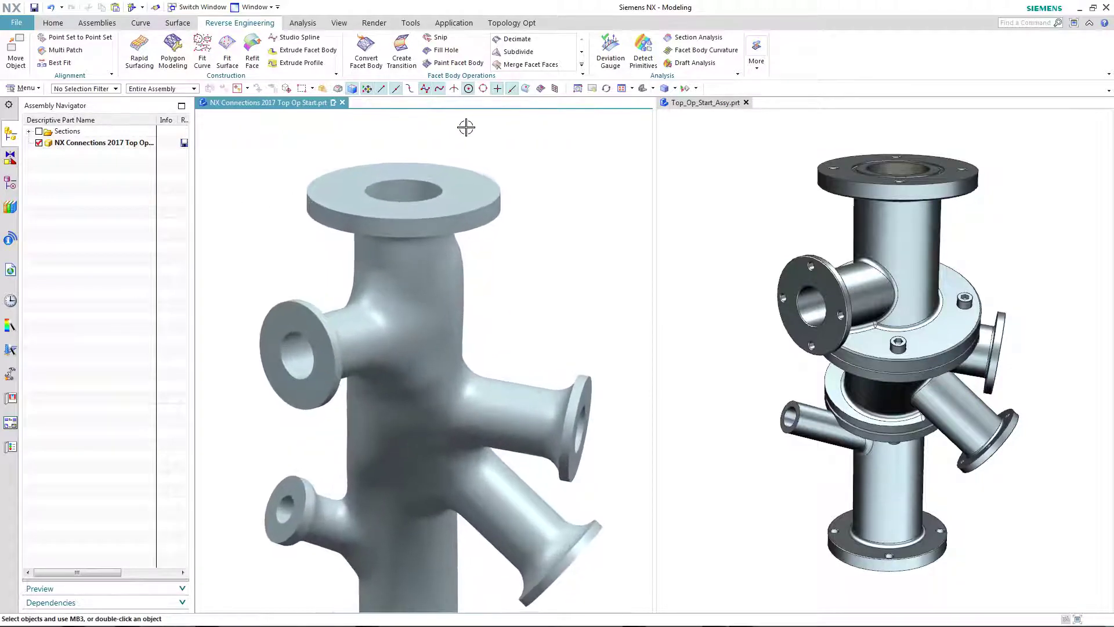
scroll(466, 127, "up", 5)
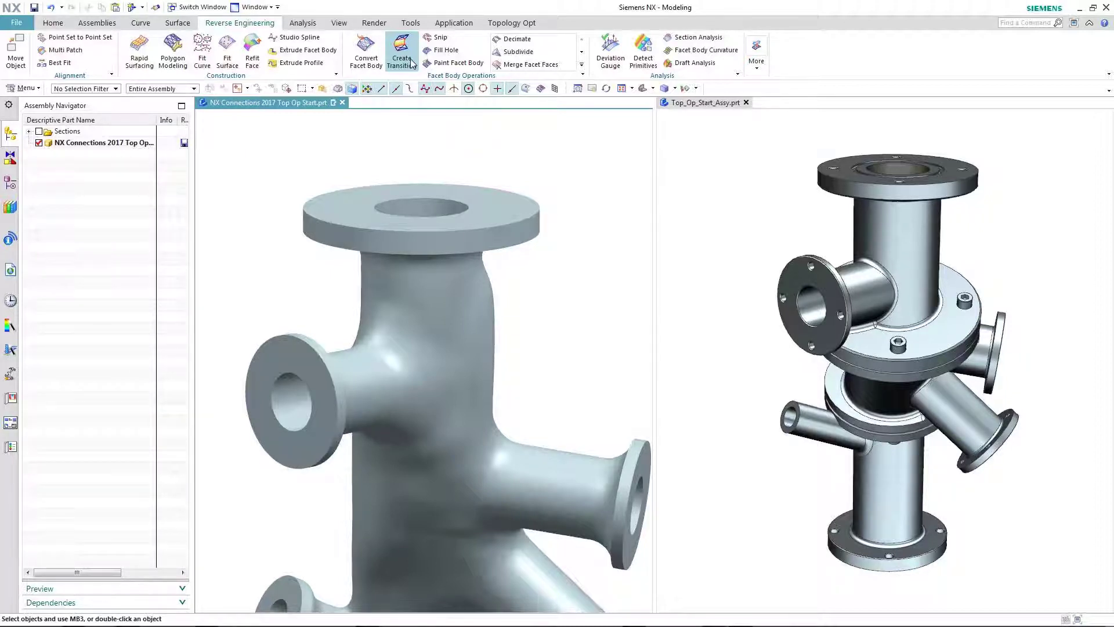
- Start a Chamfer-type transition on the facet body
left_click(411, 63)
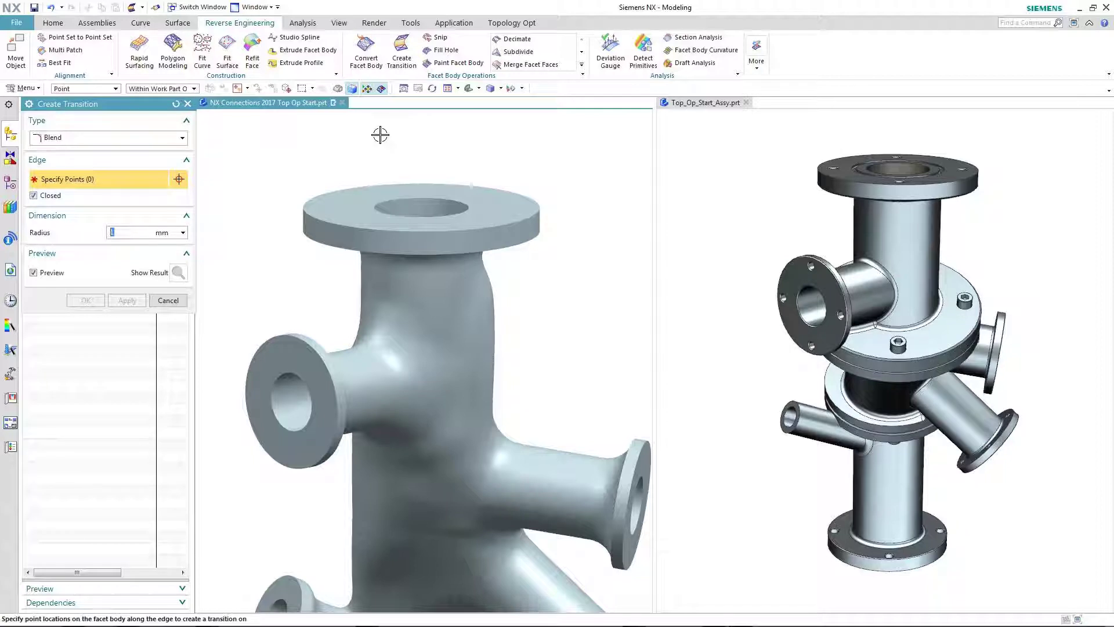
scroll(395, 131, "up", 4)
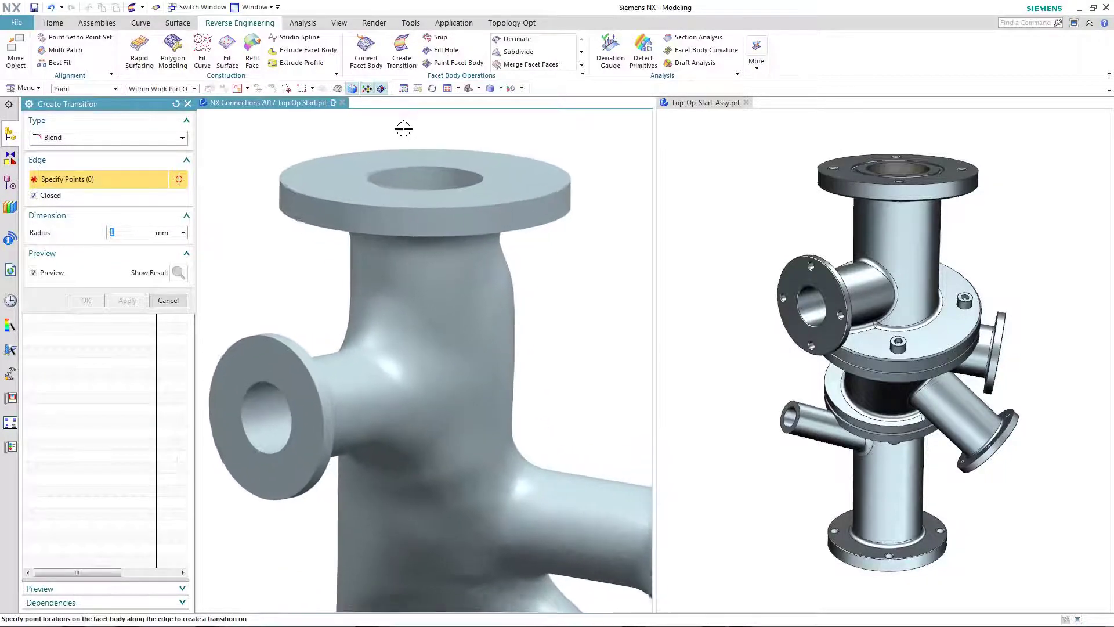
left_click(107, 138)
left_click(70, 166)
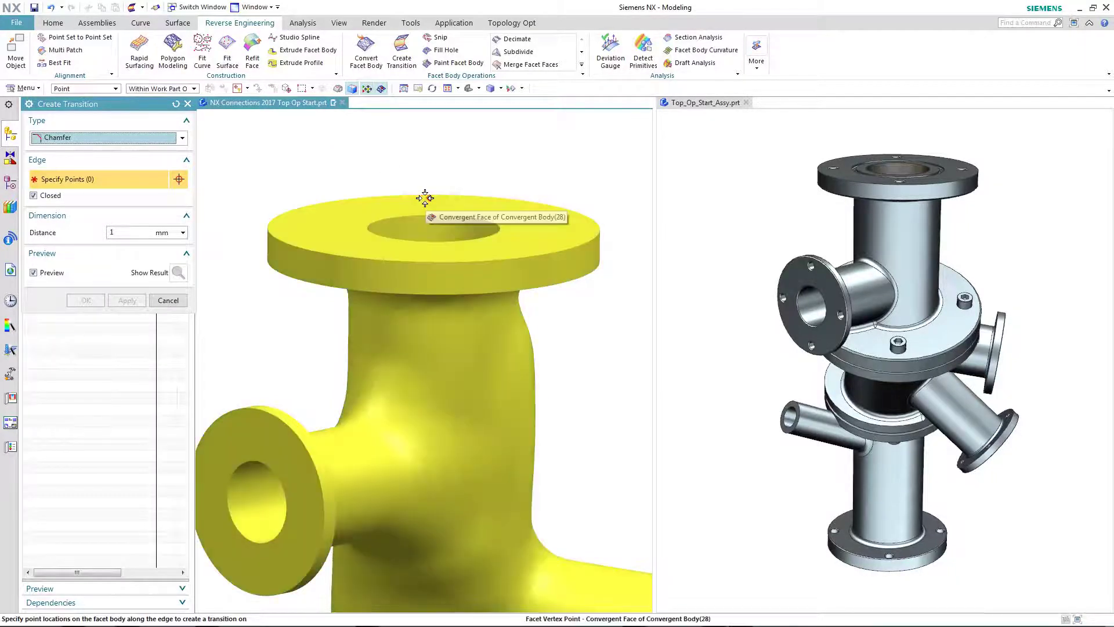
- Pick four points around the top flange rim and apply a 2 mm chamfer
left_click(424, 195)
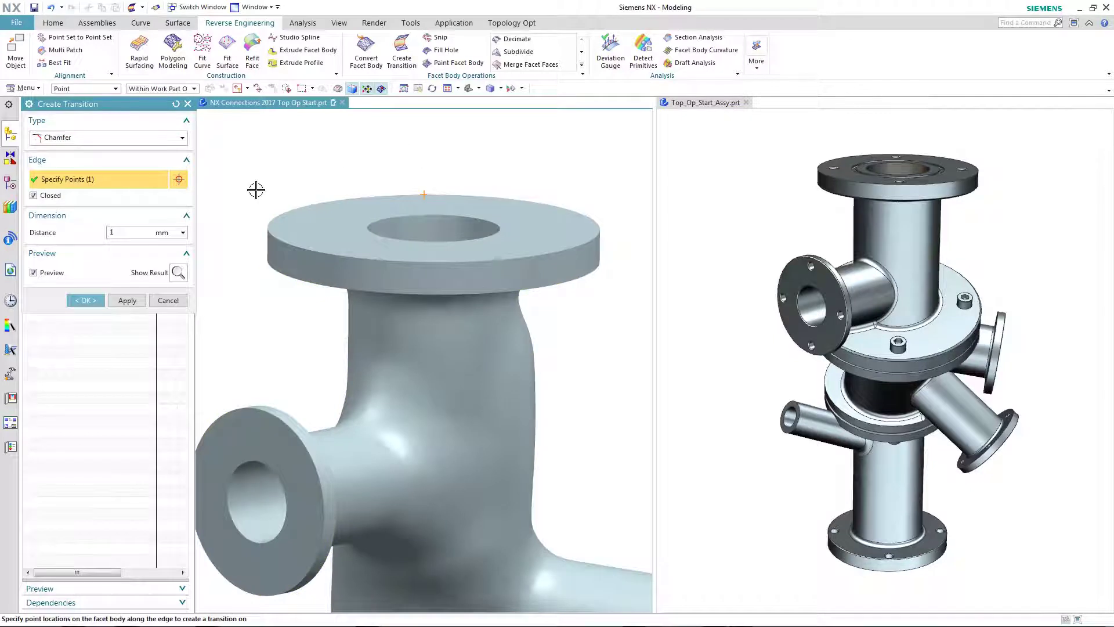
left_click(280, 241)
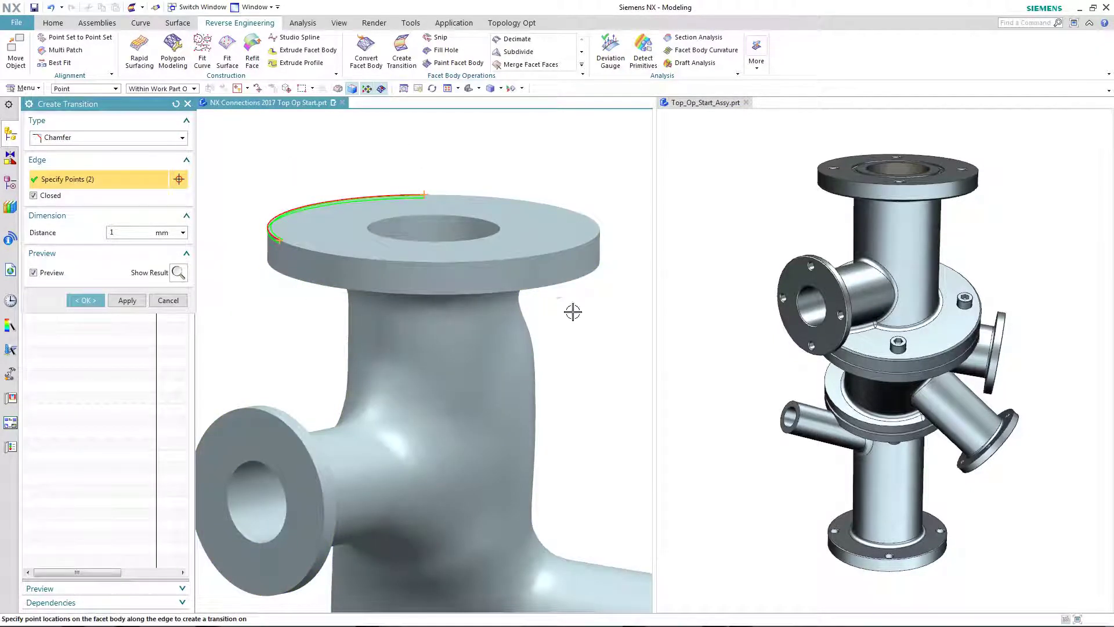
left_click(528, 258)
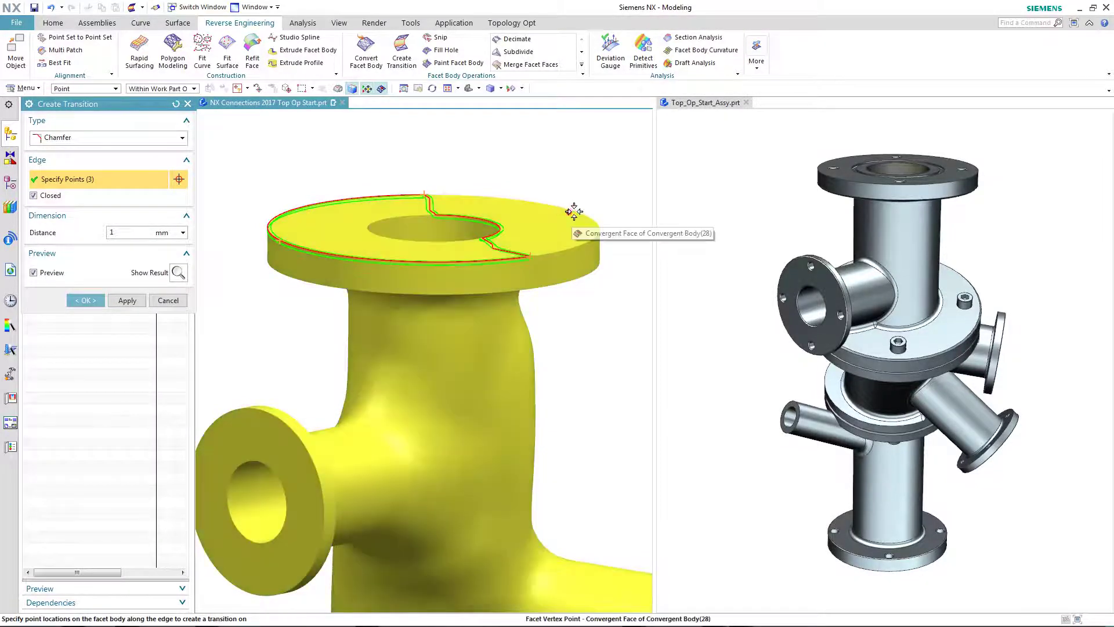
left_click(574, 212)
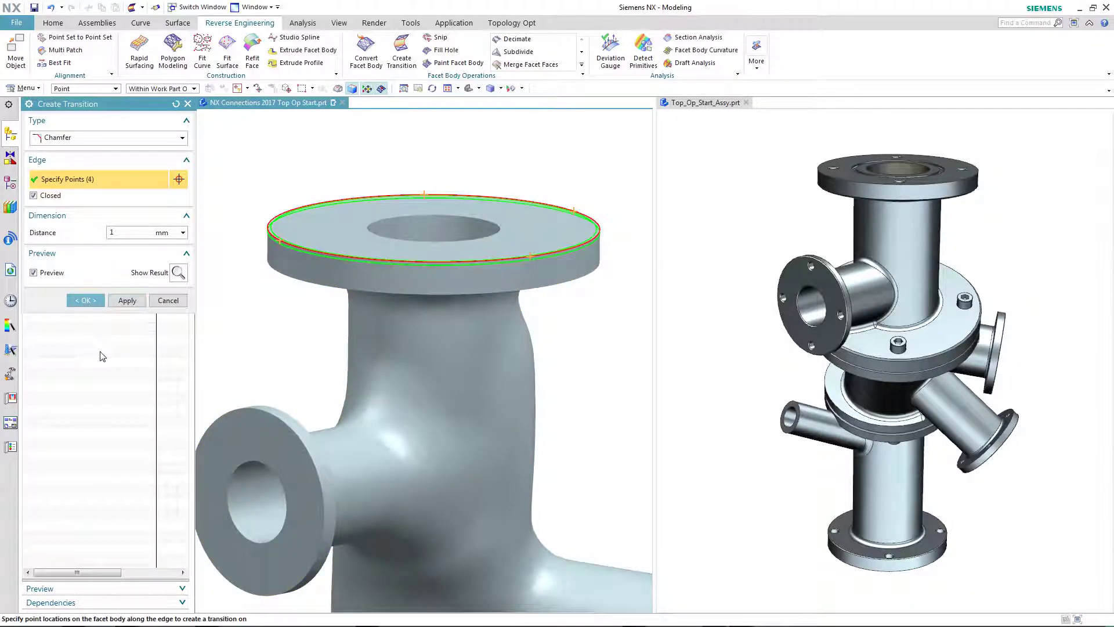
left_click(122, 231)
type("2")
key("Return")
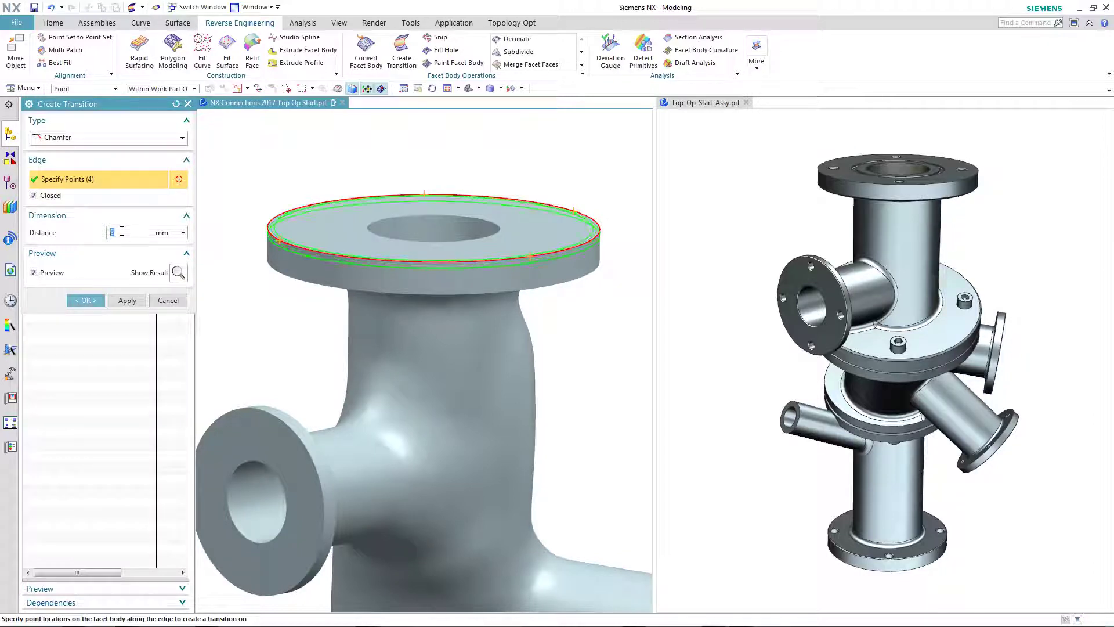
left_click(127, 300)
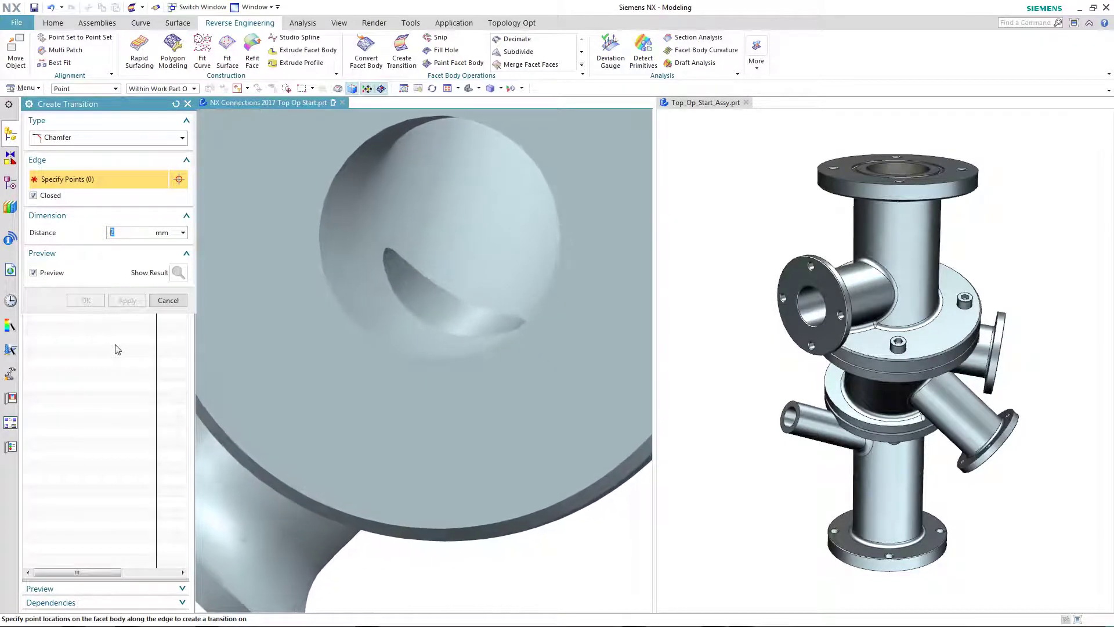
- Blend the crescent bore edge with a closed 1 mm radius through four points
left_click(82, 145)
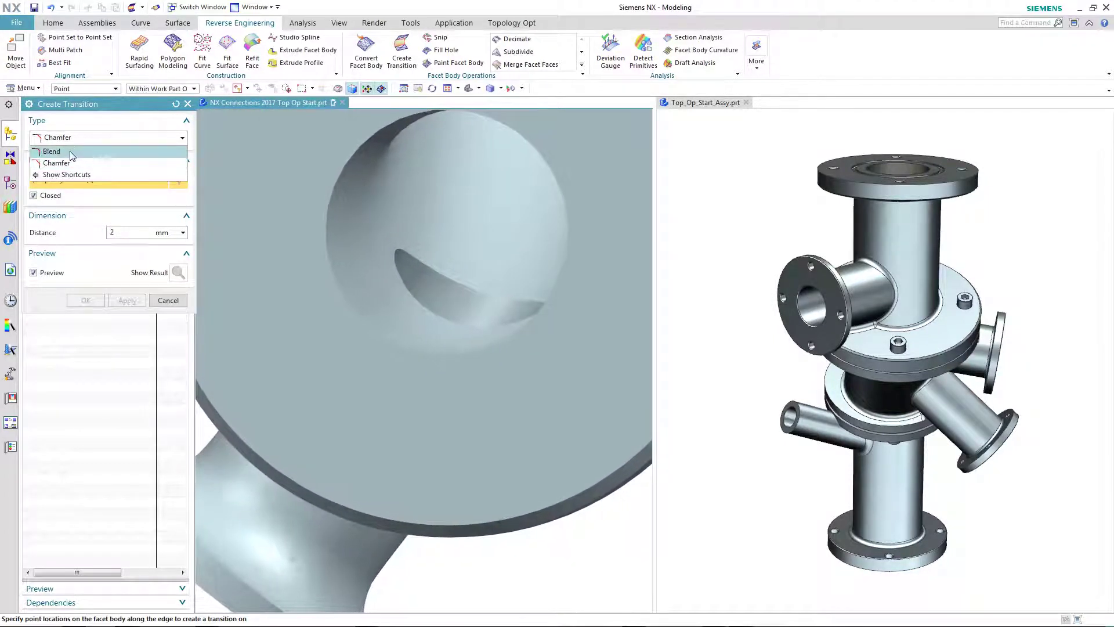
left_click(72, 154)
double_click(128, 233)
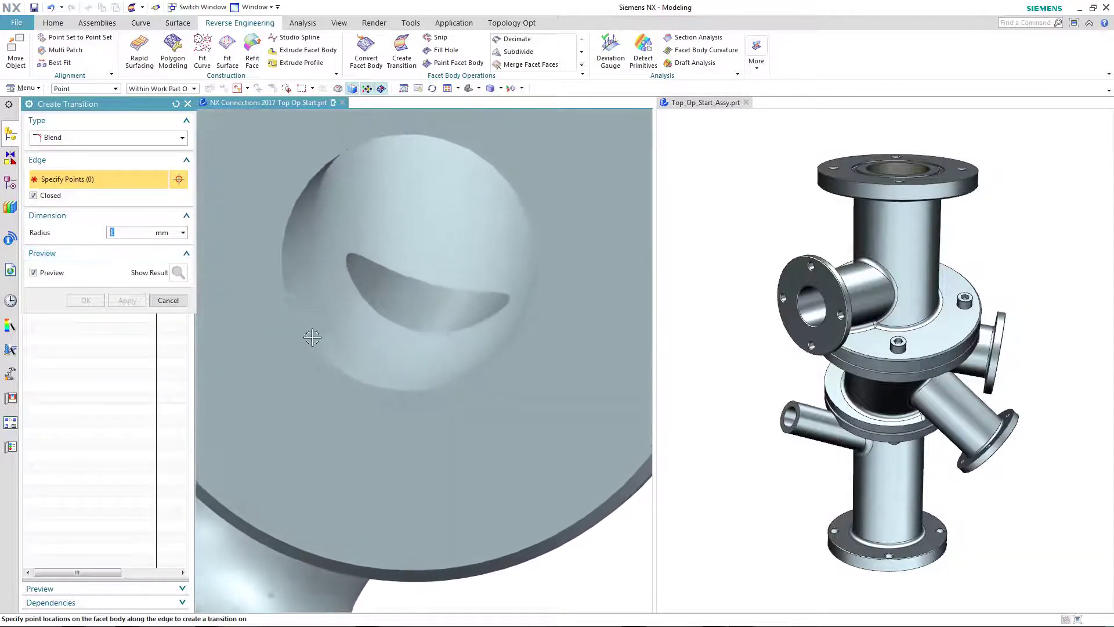
left_click(440, 279)
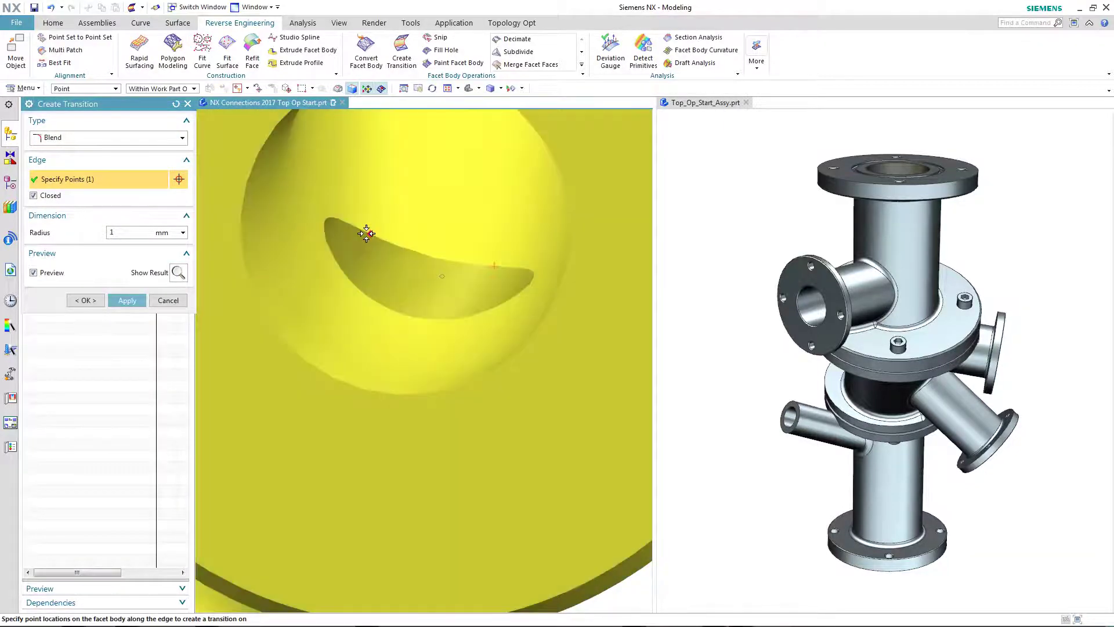
left_click(366, 233)
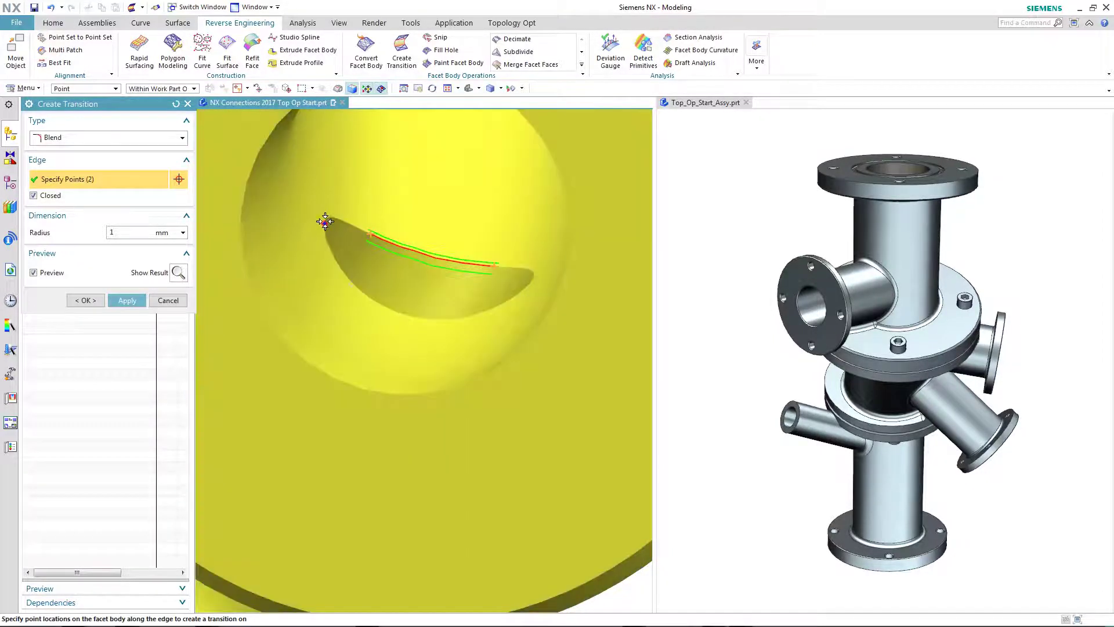
left_click(325, 221)
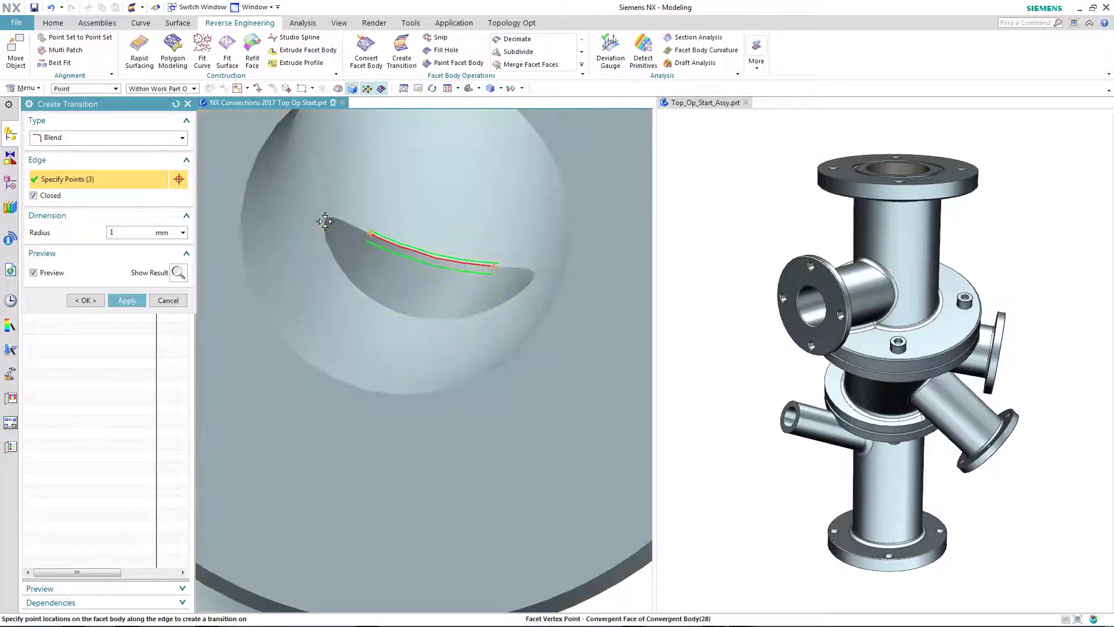
left_click(383, 306)
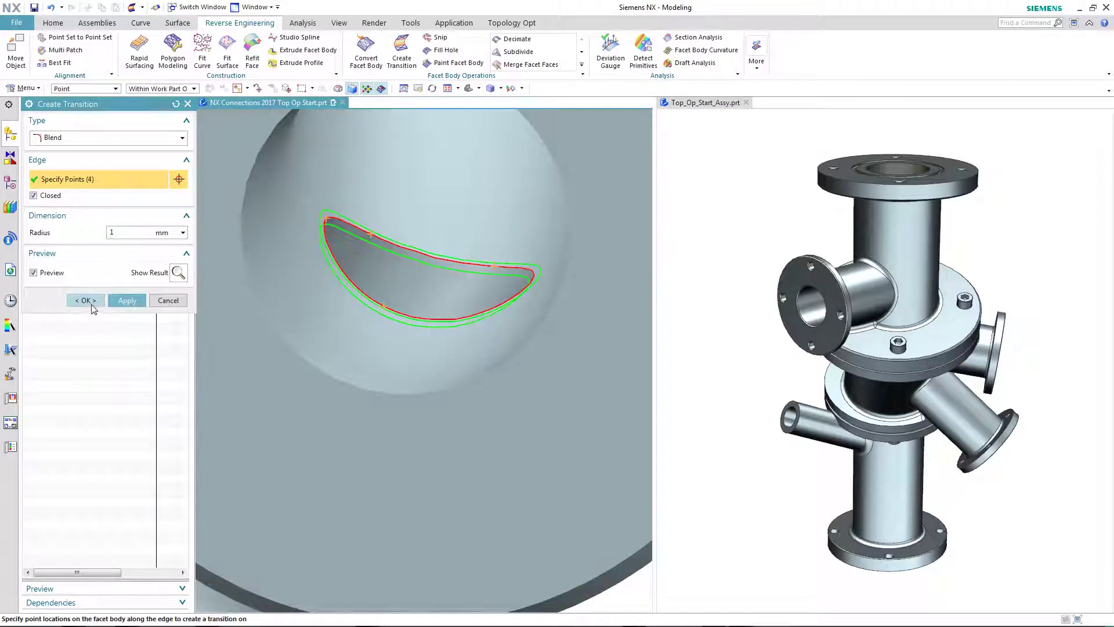
left_click(87, 302)
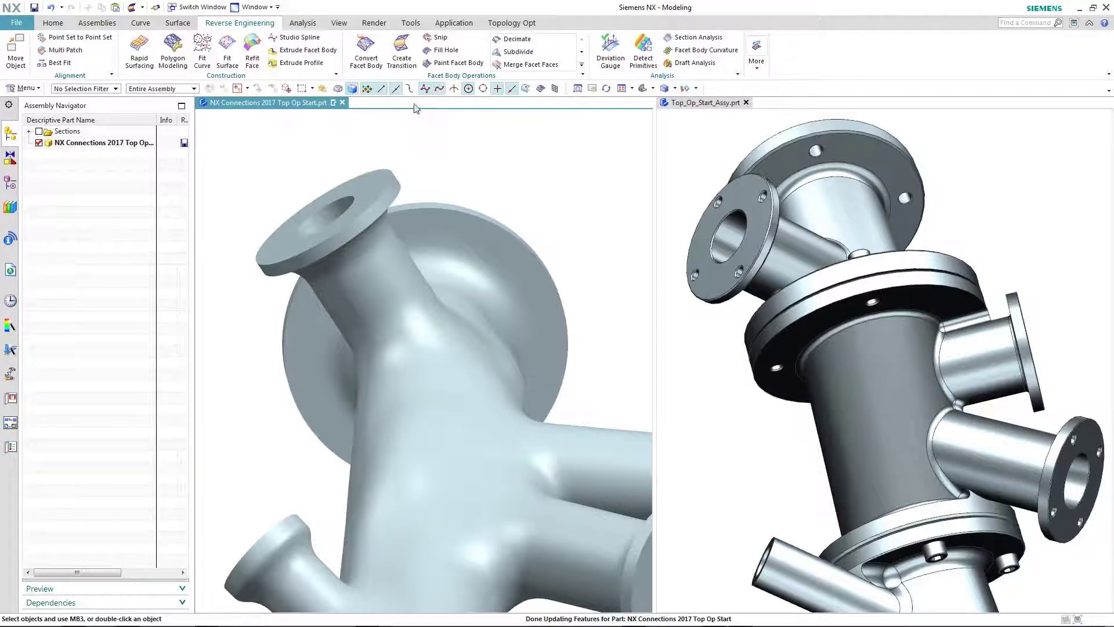
- Filter the assembly window to Face and copy its flange face onto Top Op Start
left_click(323, 88)
left_click(686, 164)
right_click(694, 146)
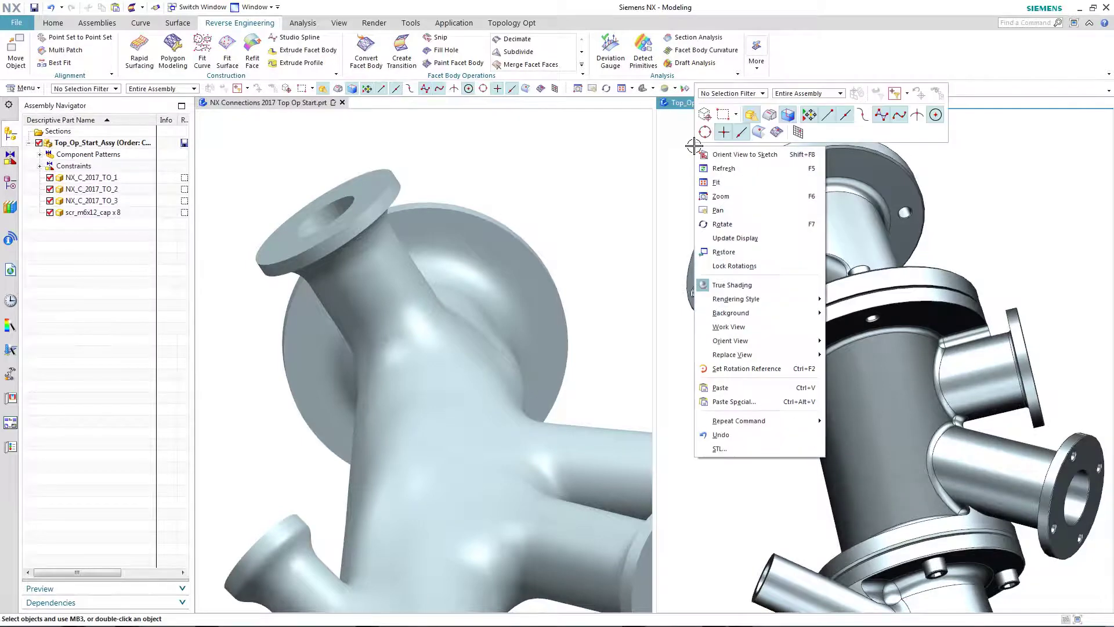
left_click(738, 93)
left_click(711, 174)
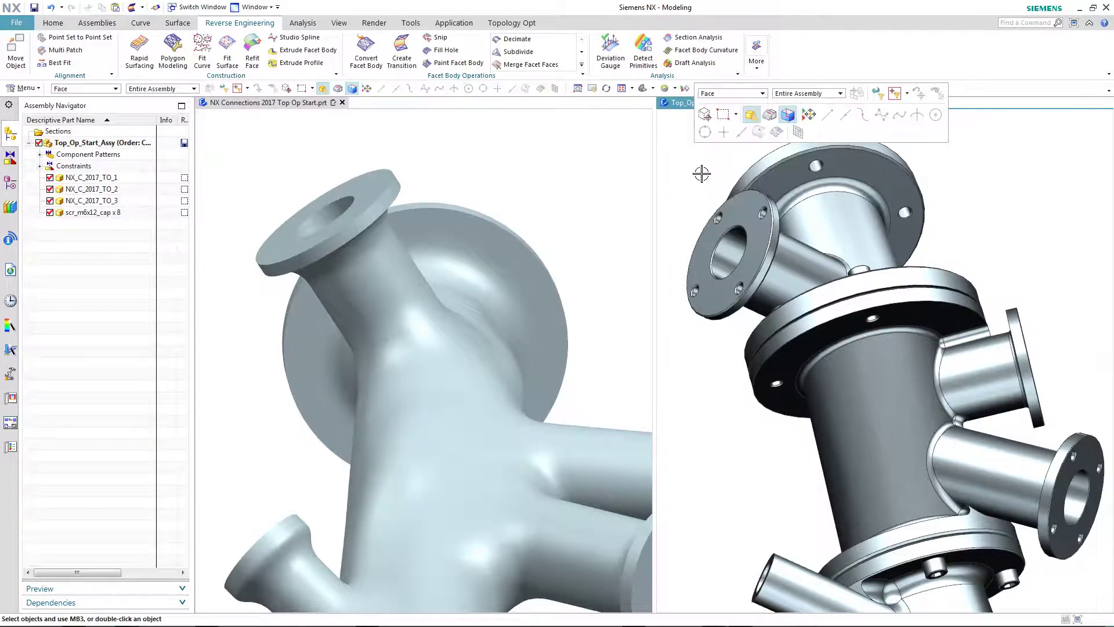
left_click_drag(778, 194, 498, 169)
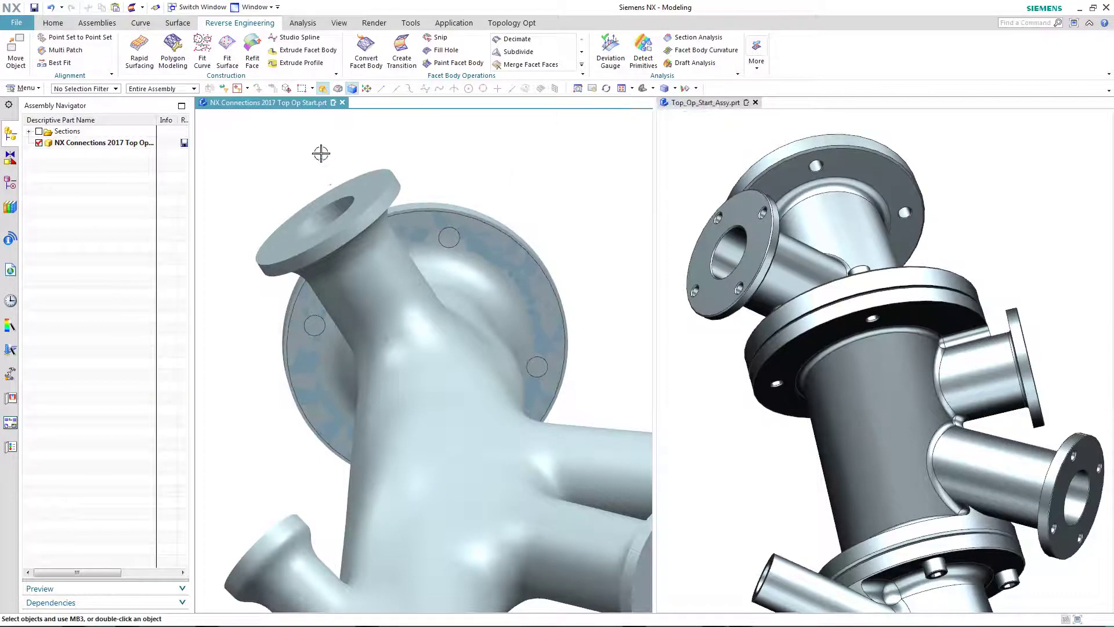
- Start a hole feature with its direction set Along Vector
left_click(53, 23)
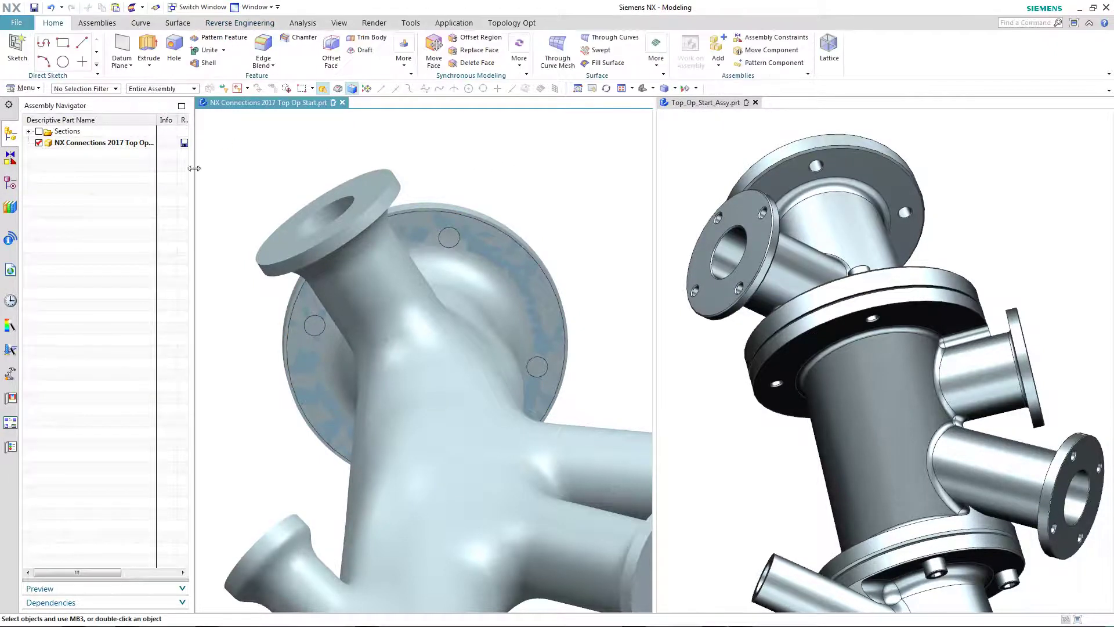
left_click(174, 48)
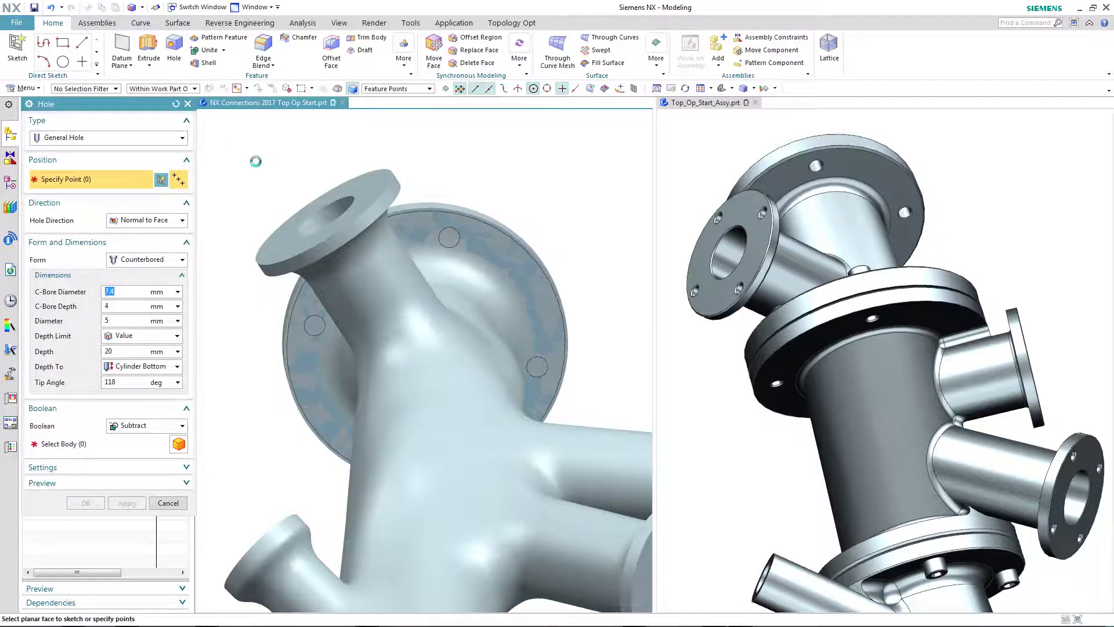
left_click(179, 221)
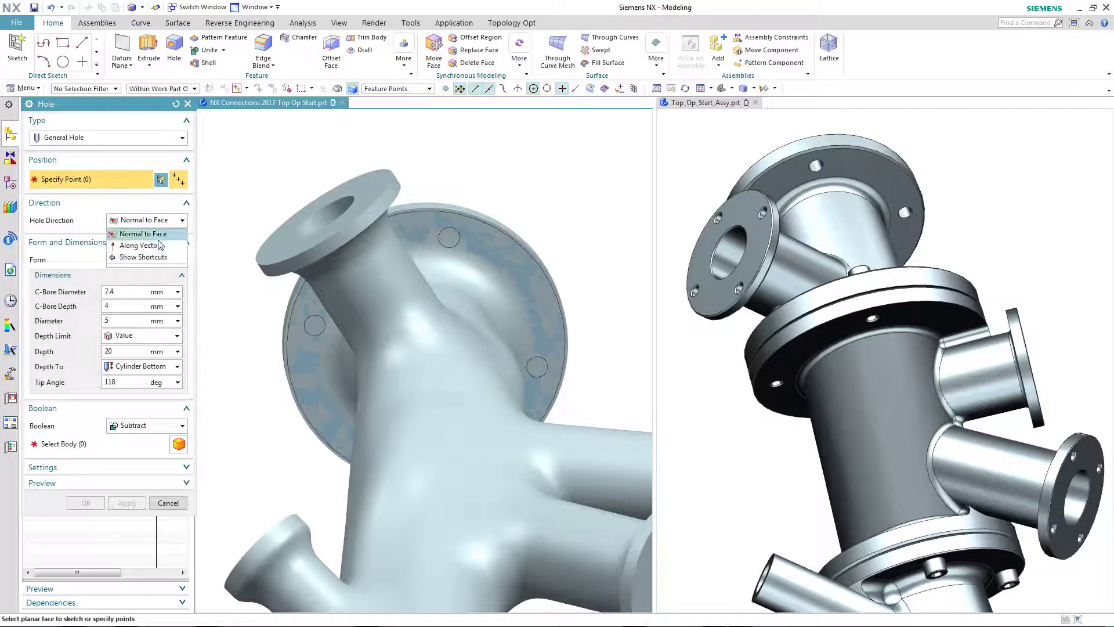
left_click(162, 244)
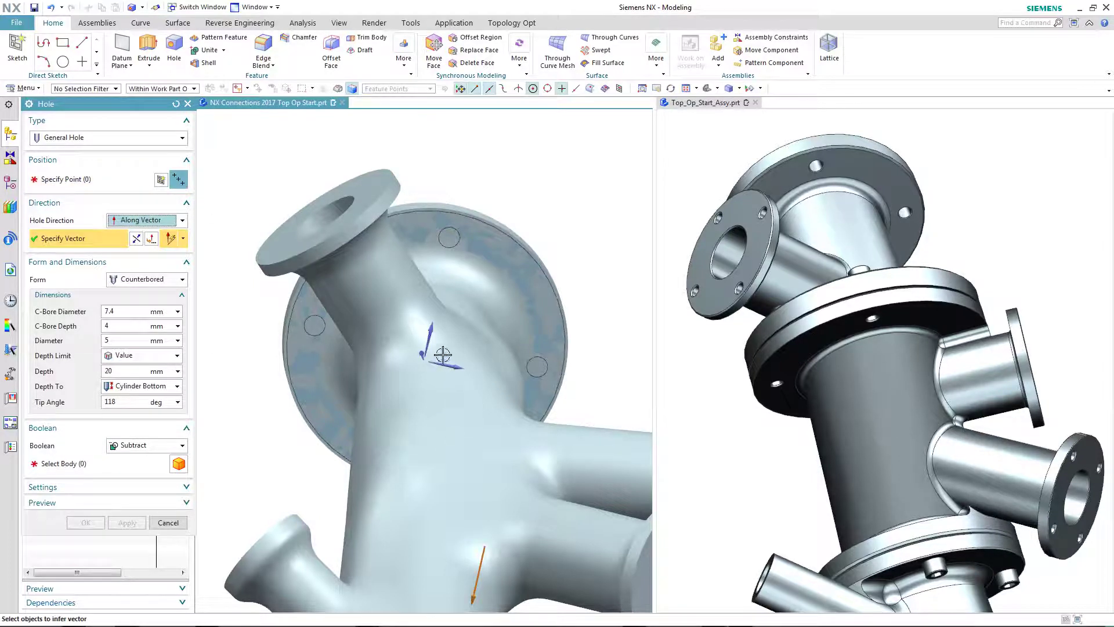
left_click(419, 354)
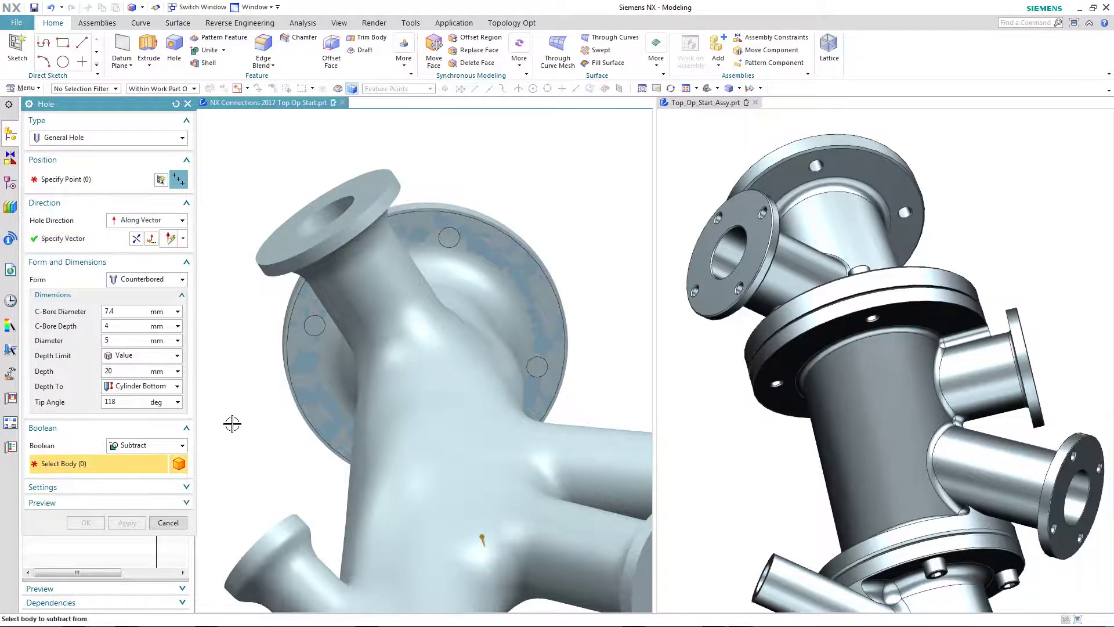
- Cut four counterbored holes (5 mm, 7.4 mm C-bore) at the flange's bolt-hole circles
left_click(302, 398)
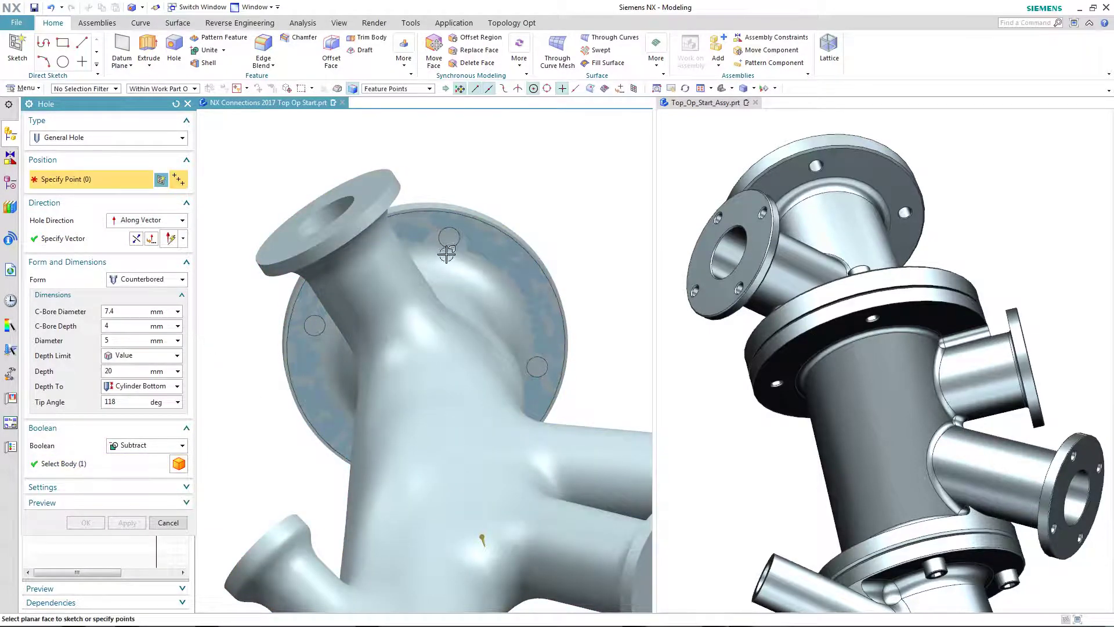
left_click(449, 237)
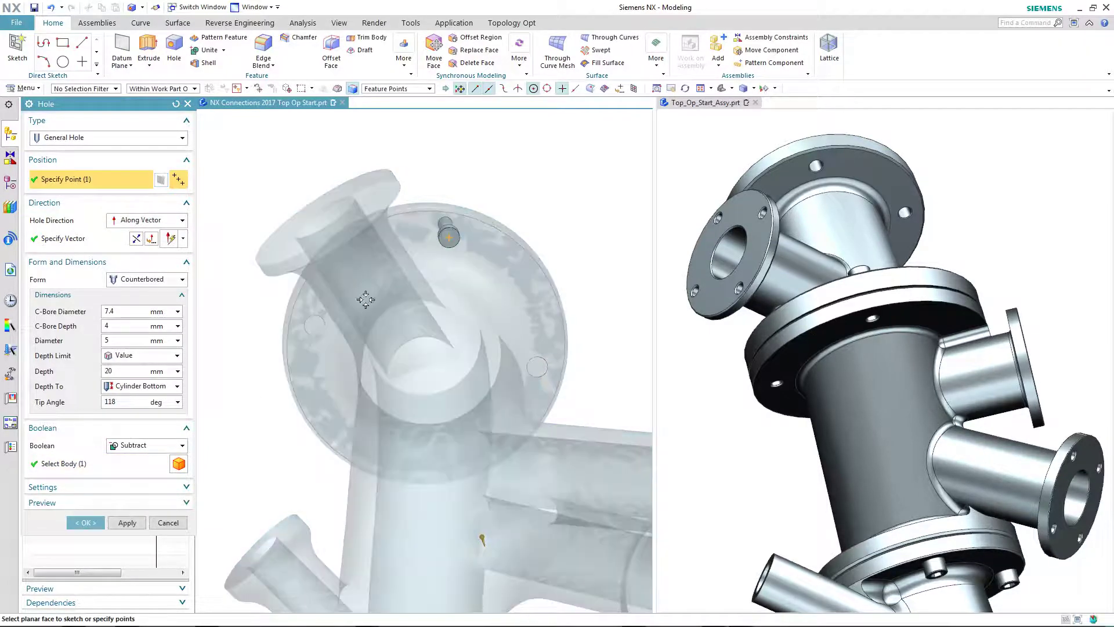
left_click(313, 324)
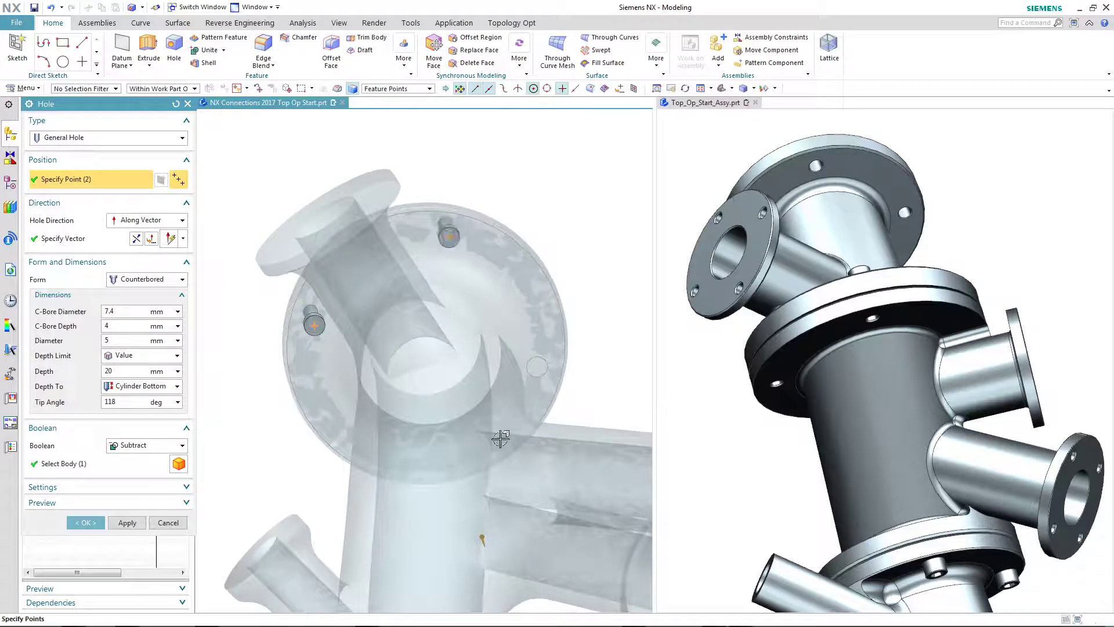
left_click(536, 367)
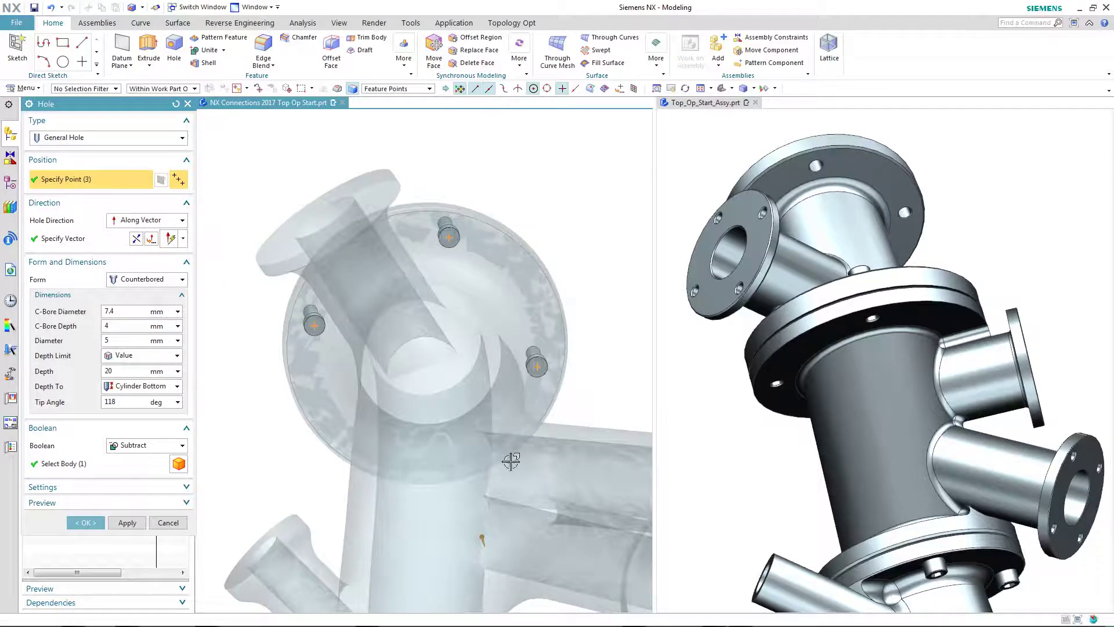
left_click(407, 451)
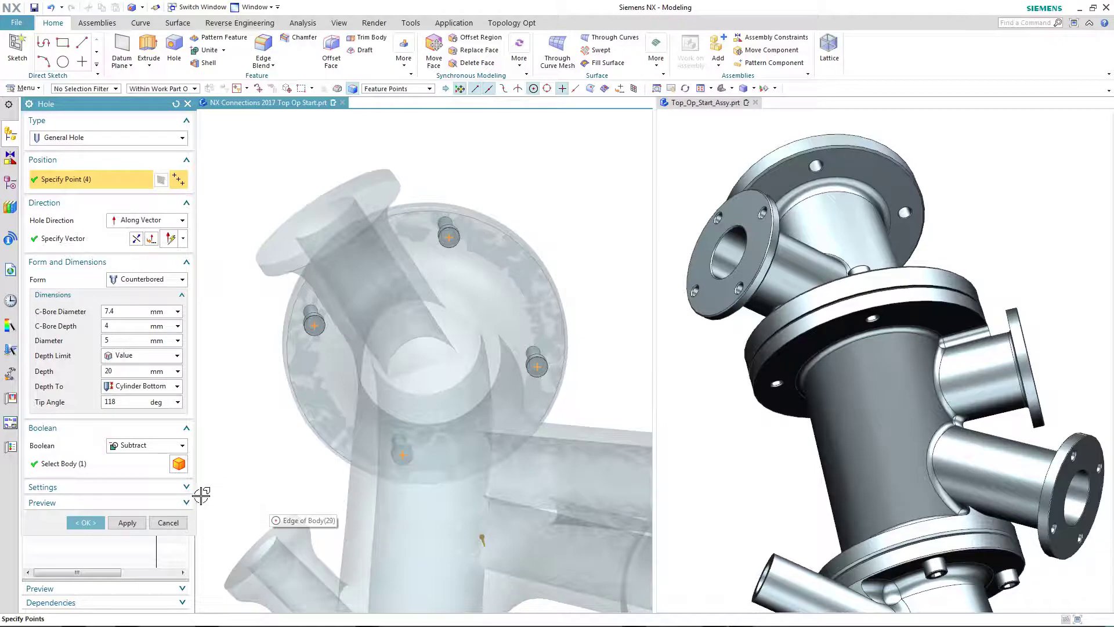
left_click(87, 523)
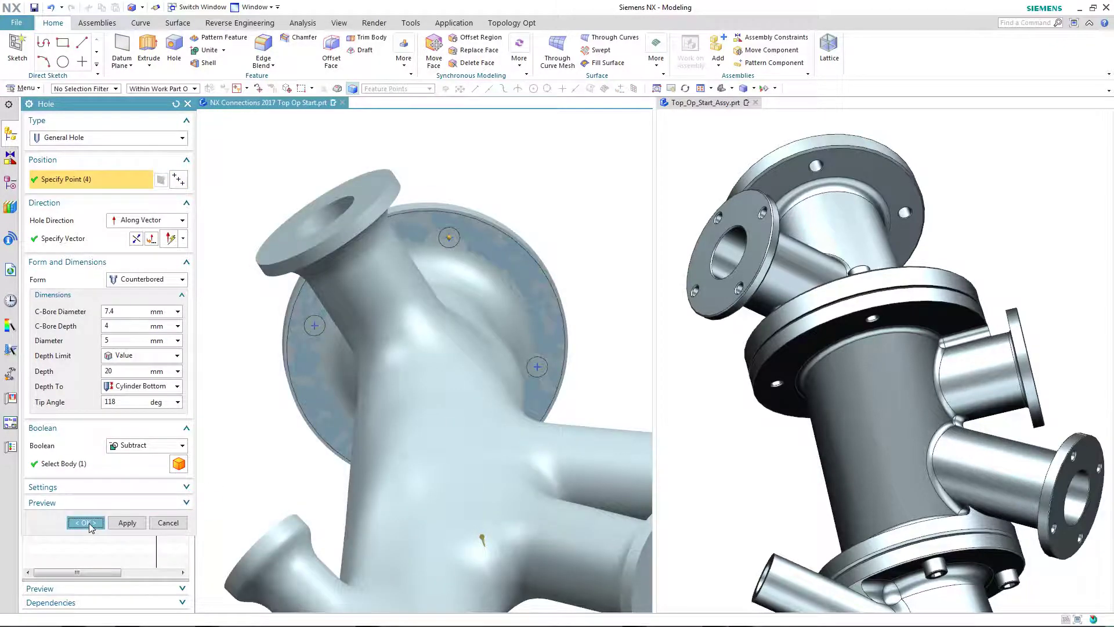
- Hide the copied flange sheet body and orbit to view the flange underside
left_click(307, 373)
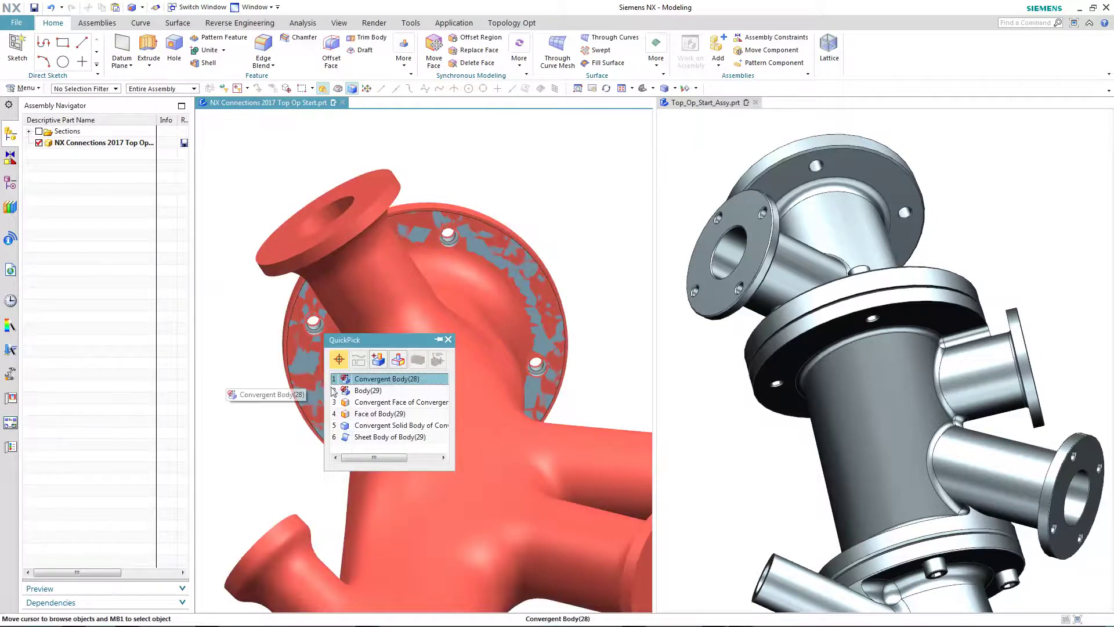
left_click(346, 437)
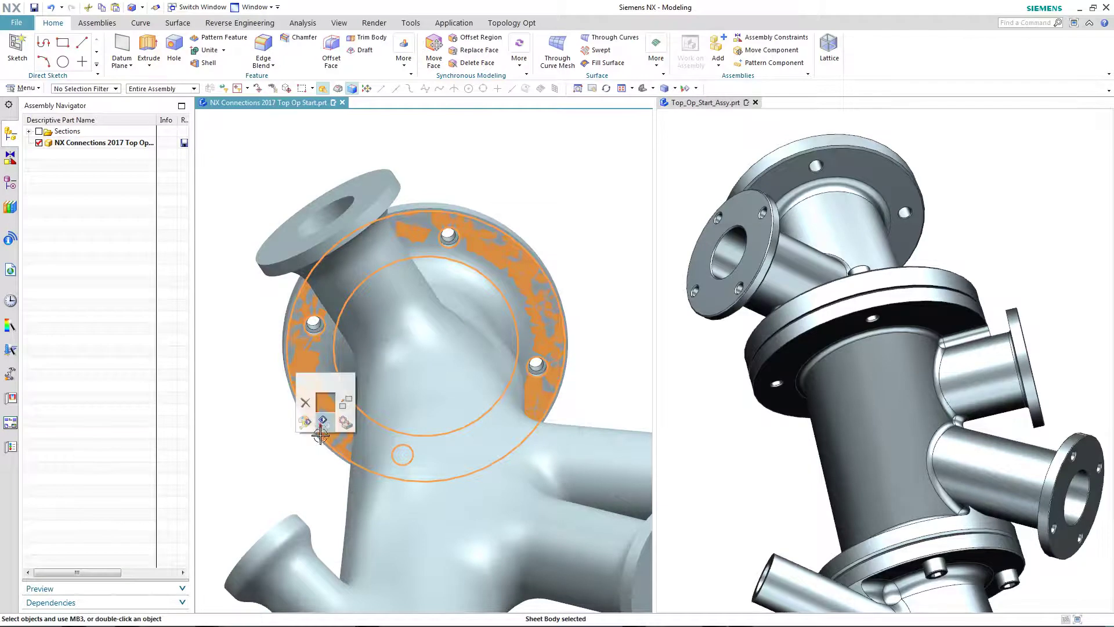
left_click(319, 432)
middle_click_drag(284, 451, 293, 533)
left_click(10, 187)
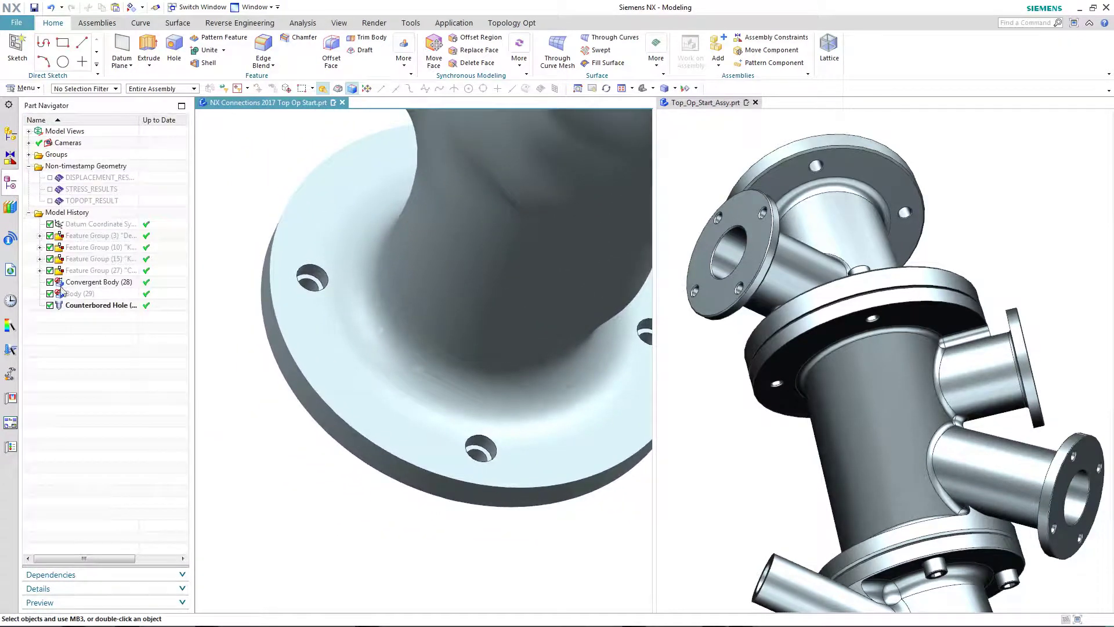
left_click(96, 305)
key("Home")
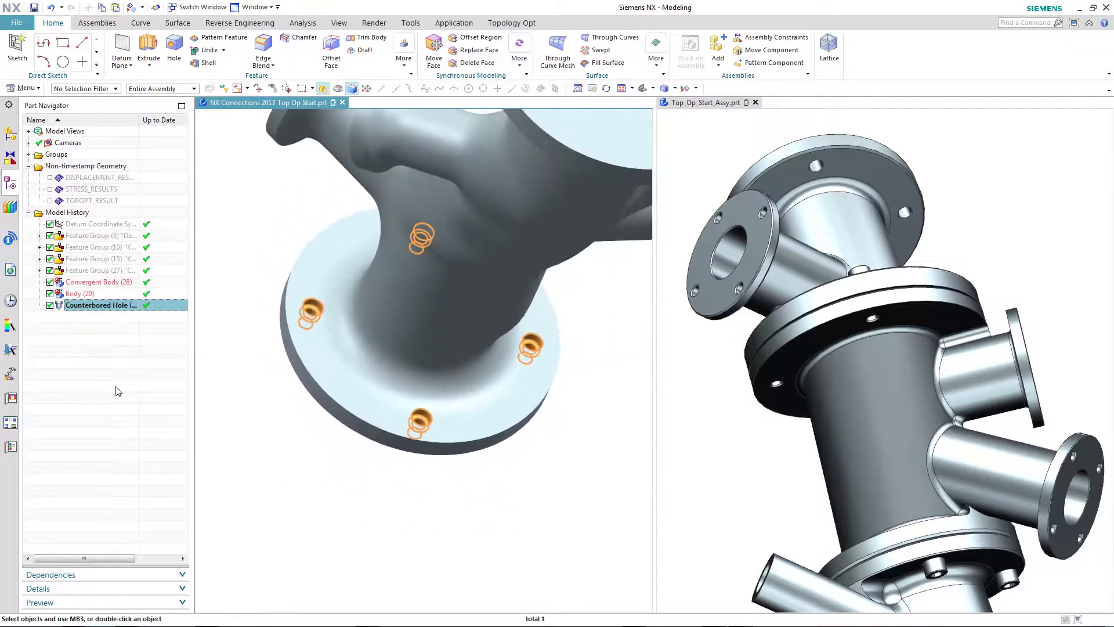
left_click(118, 391)
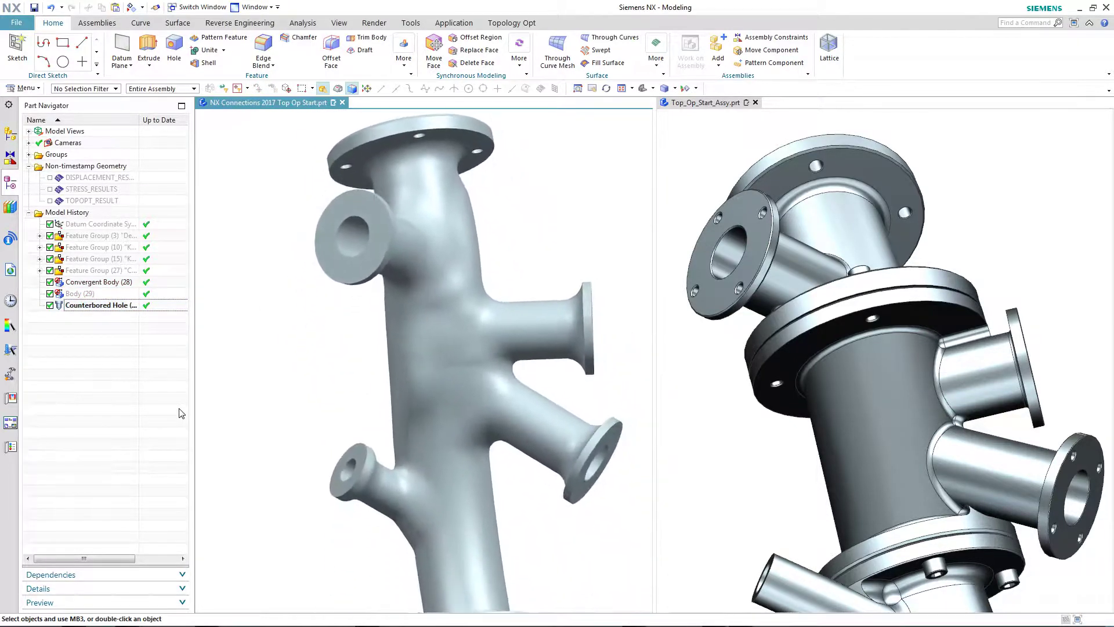
key("Home")
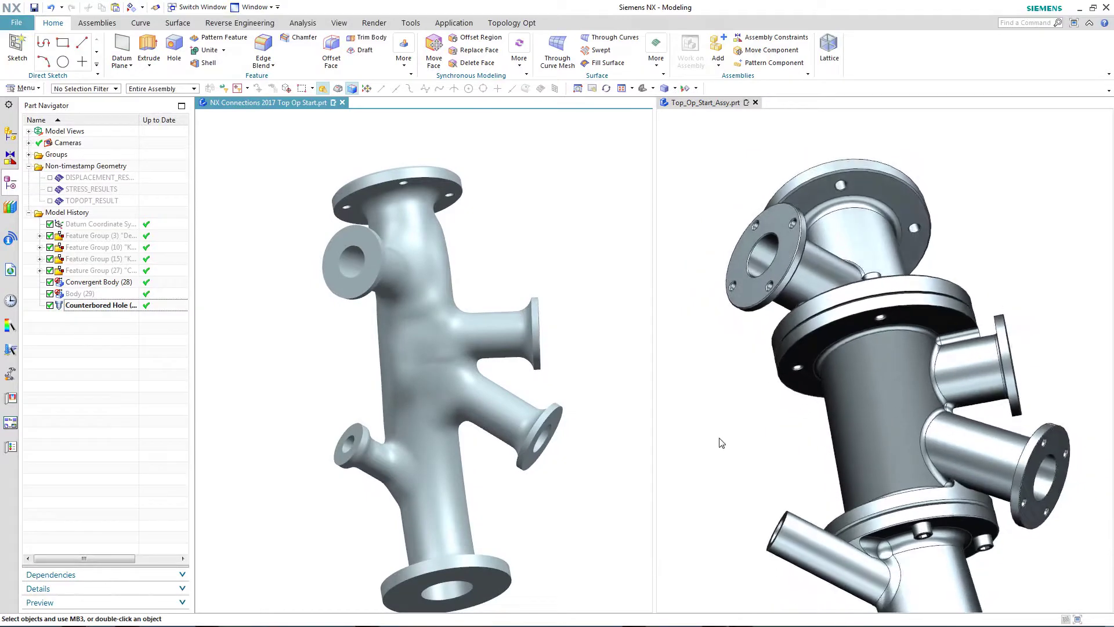